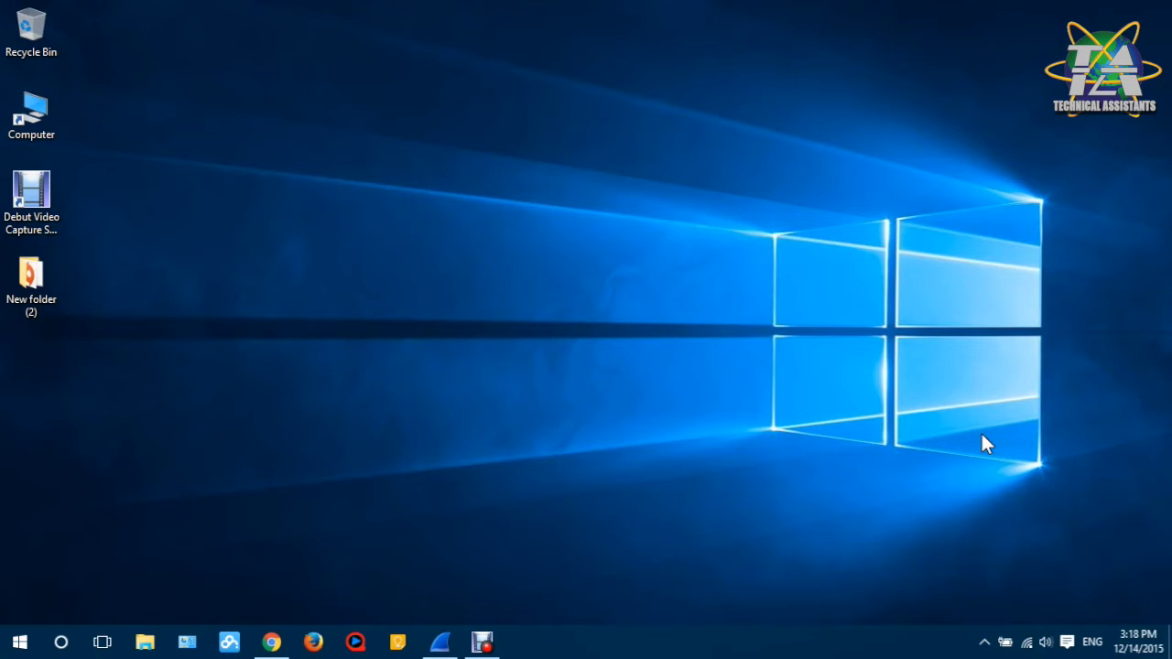
Check which wireless network the computer is connected to in the list of available Wi-Fi networks.
left_click(982, 432)
left_click(984, 438)
left_click(1029, 642)
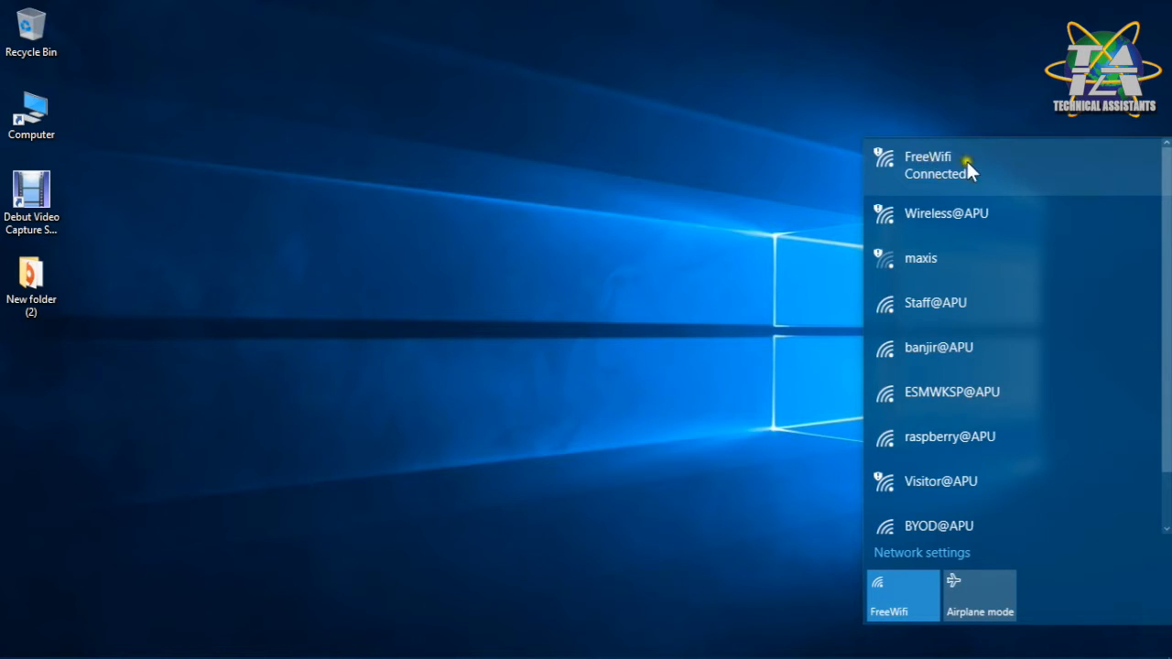
left_click(744, 187)
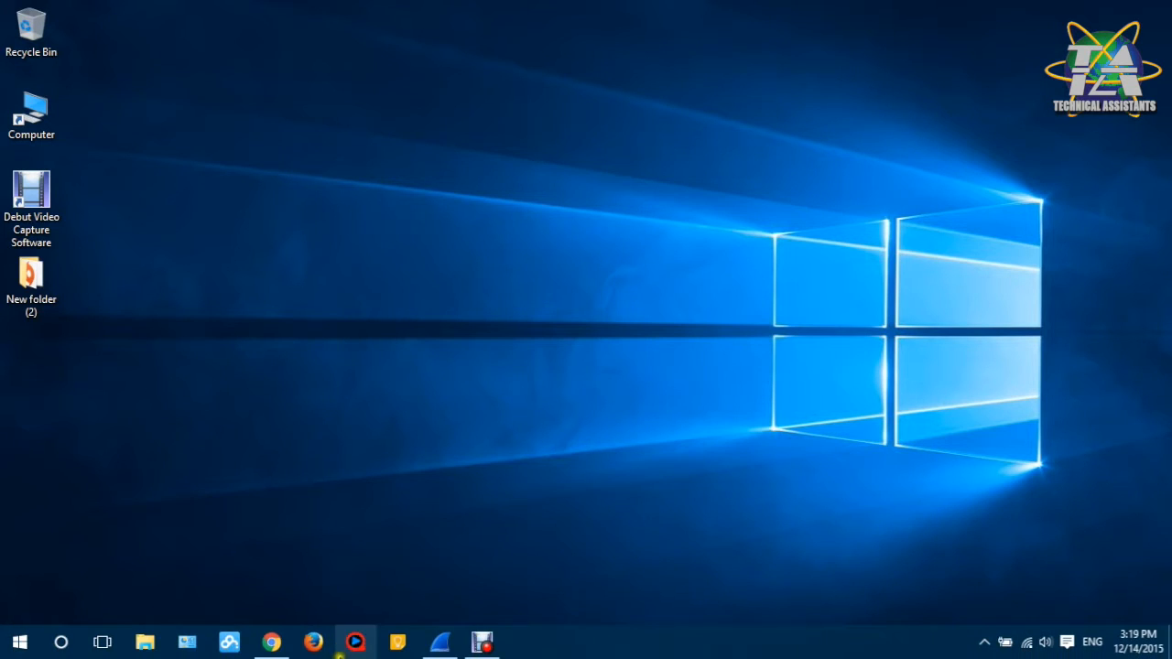
Switch to Chrome and read the wireshark.com sections on what a network protocol analyzer is and does.
left_click(440, 646)
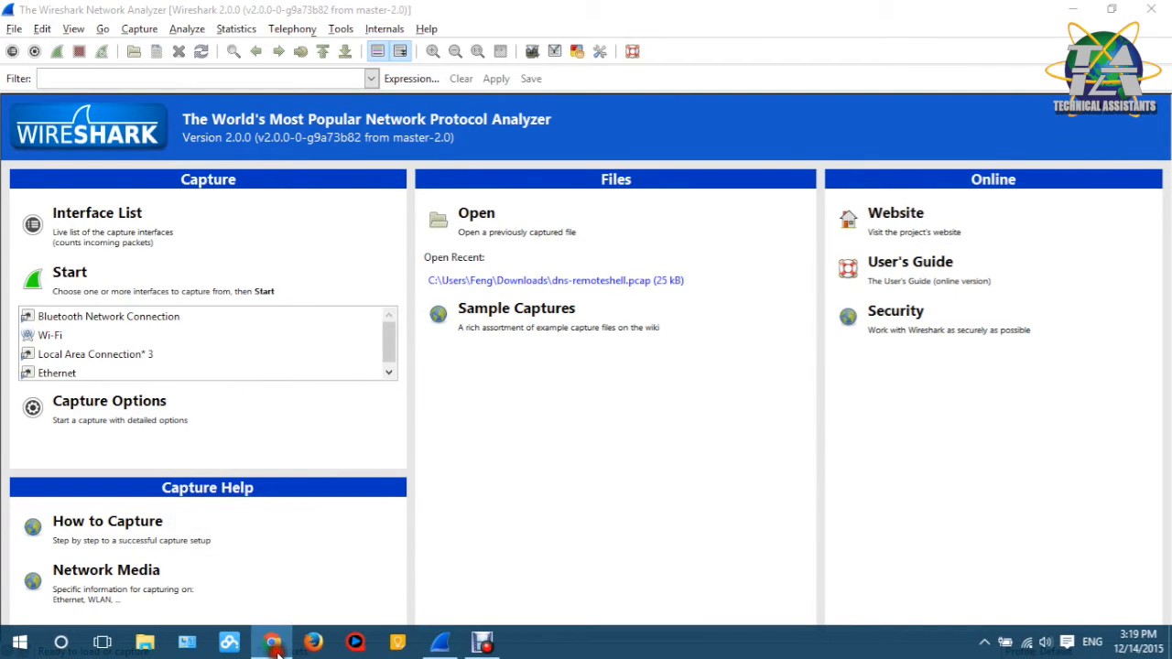
left_click(271, 642)
scroll(532, 289, "up", 3)
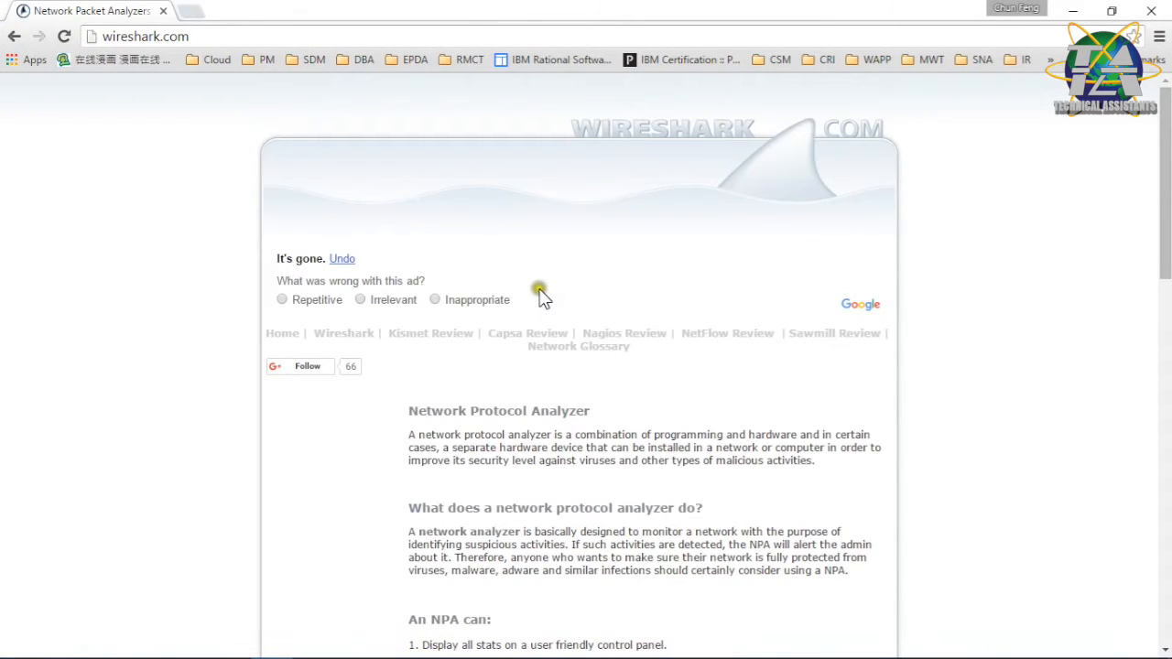
scroll(473, 262, "down", 3)
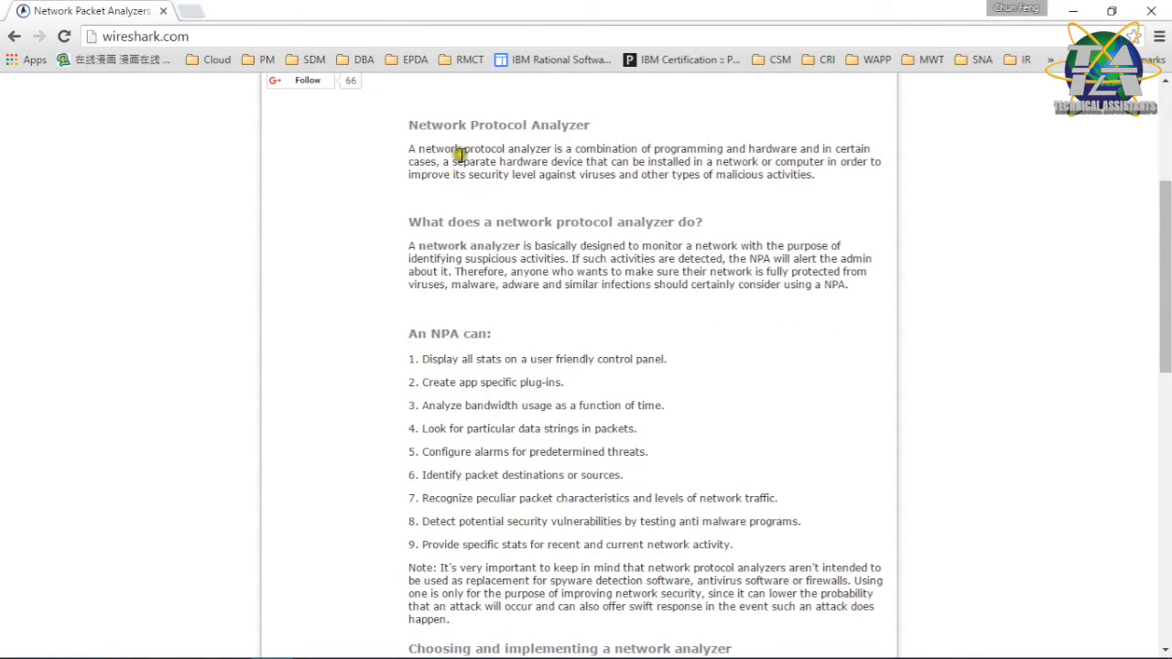
left_click_drag(463, 151, 630, 295)
left_click(785, 354)
Switch to Wireshark and select Wi-Fi as the interface to capture from.
left_click(440, 646)
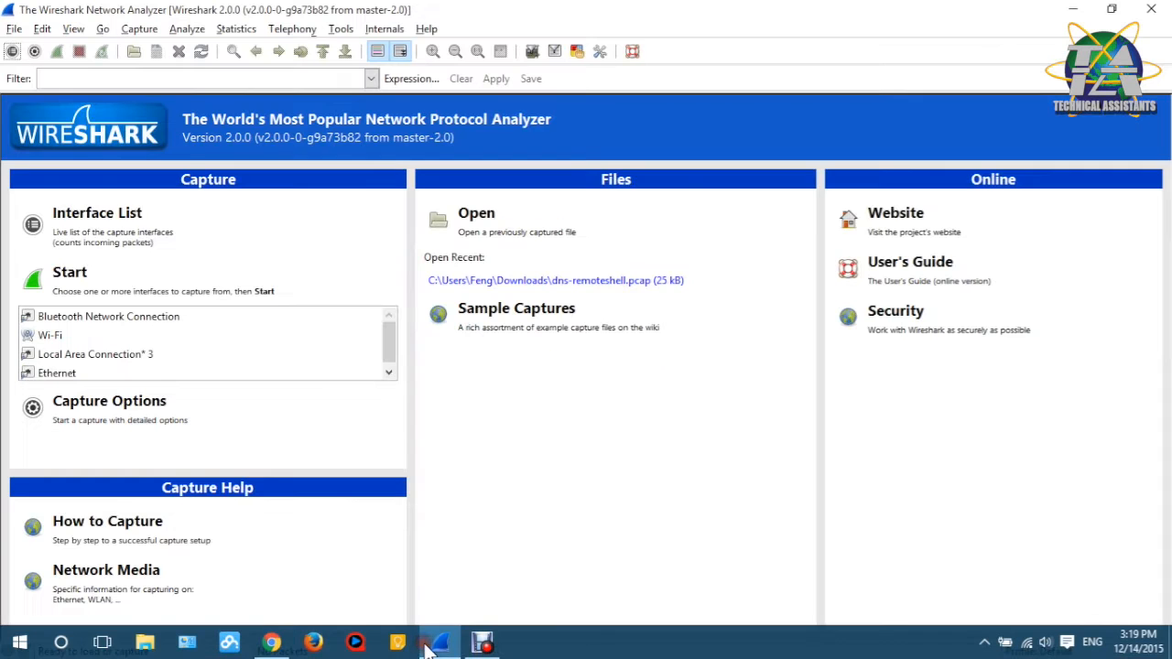
left_click(220, 237)
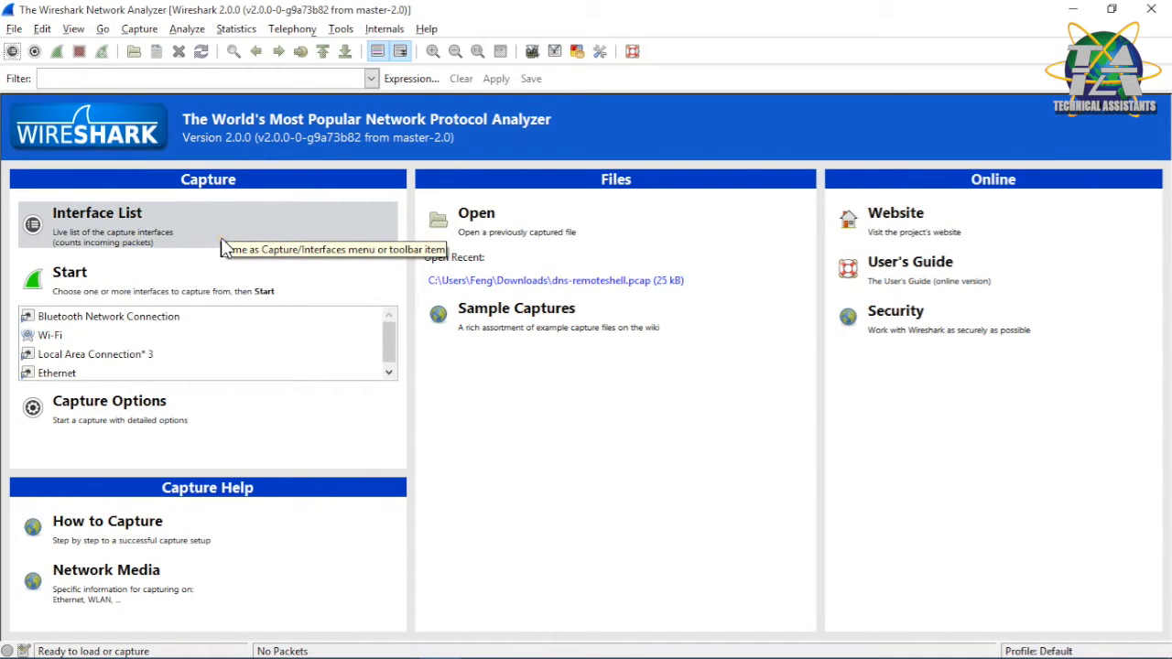
left_click(234, 242)
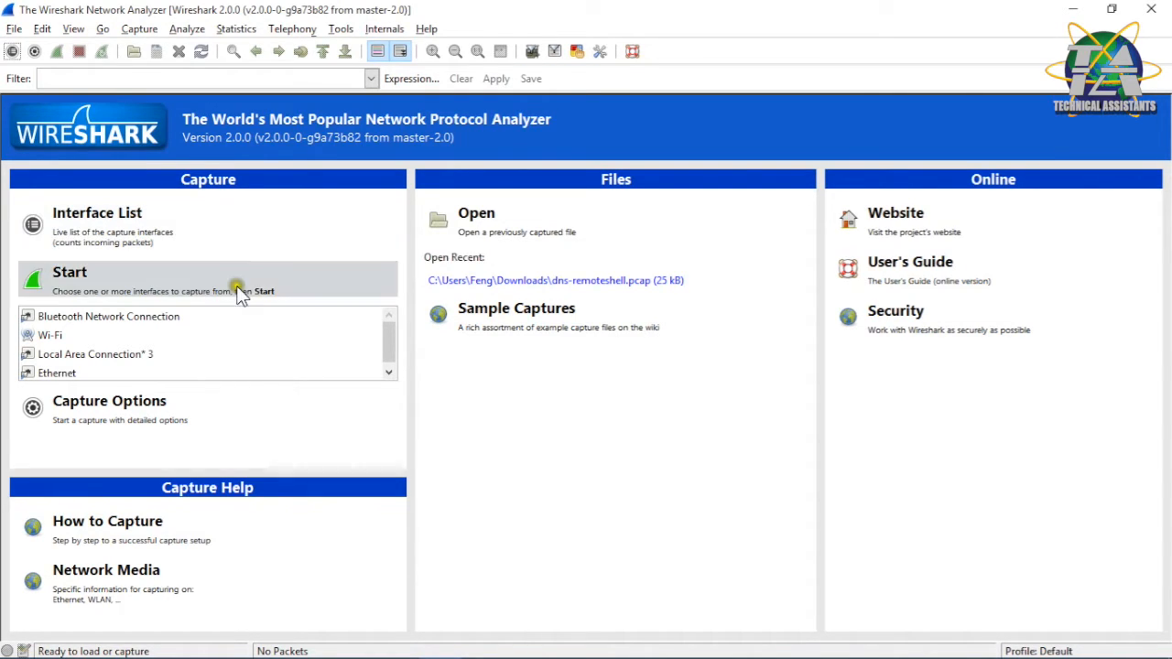
scroll(187, 339, "down", 1)
scroll(191, 343, "up", 1)
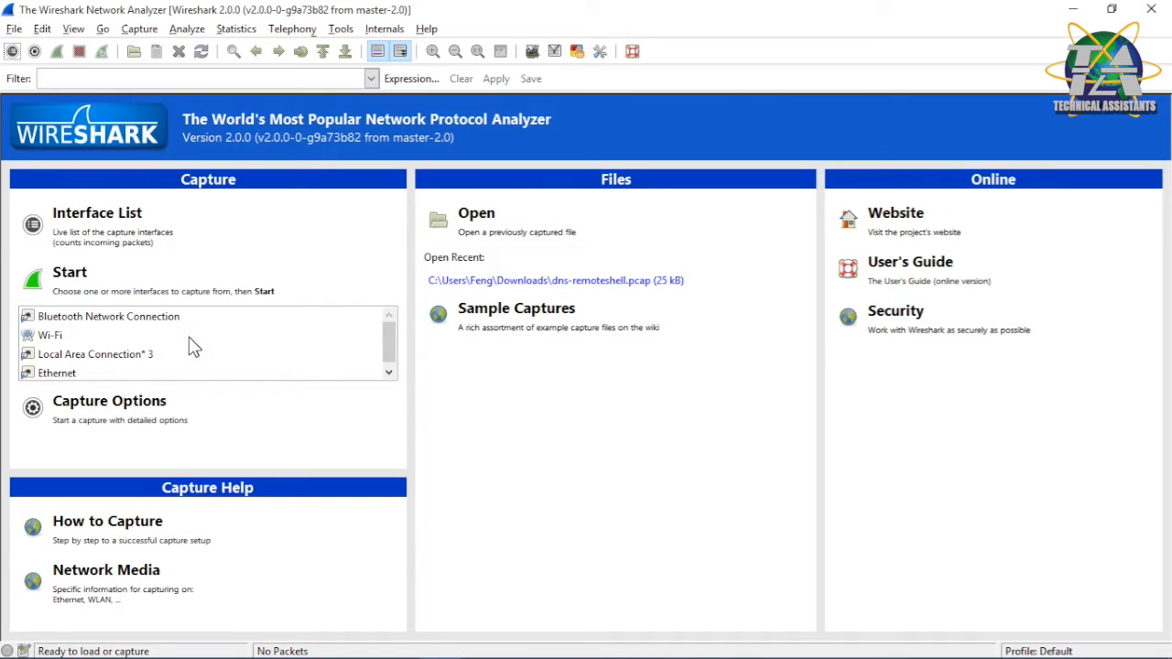
left_click(196, 333)
left_click(45, 319)
left_click(53, 338)
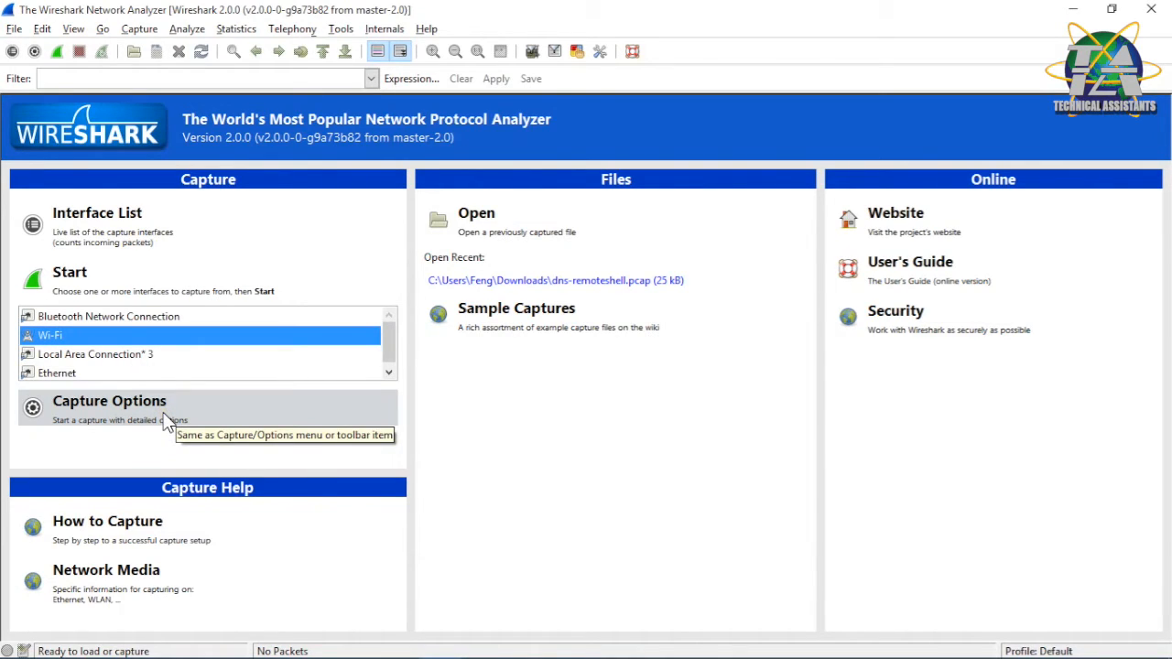
Open the capture options in a maximized window and start a live capture on the Wi-Fi interface.
left_click(163, 416)
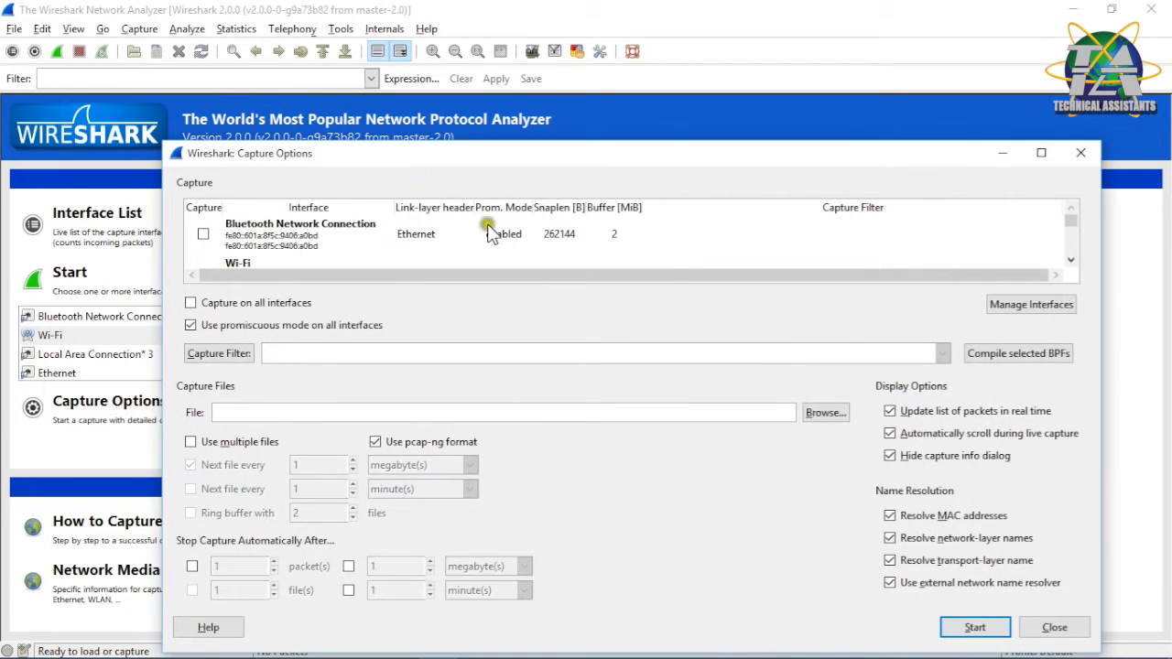
left_click(1041, 152)
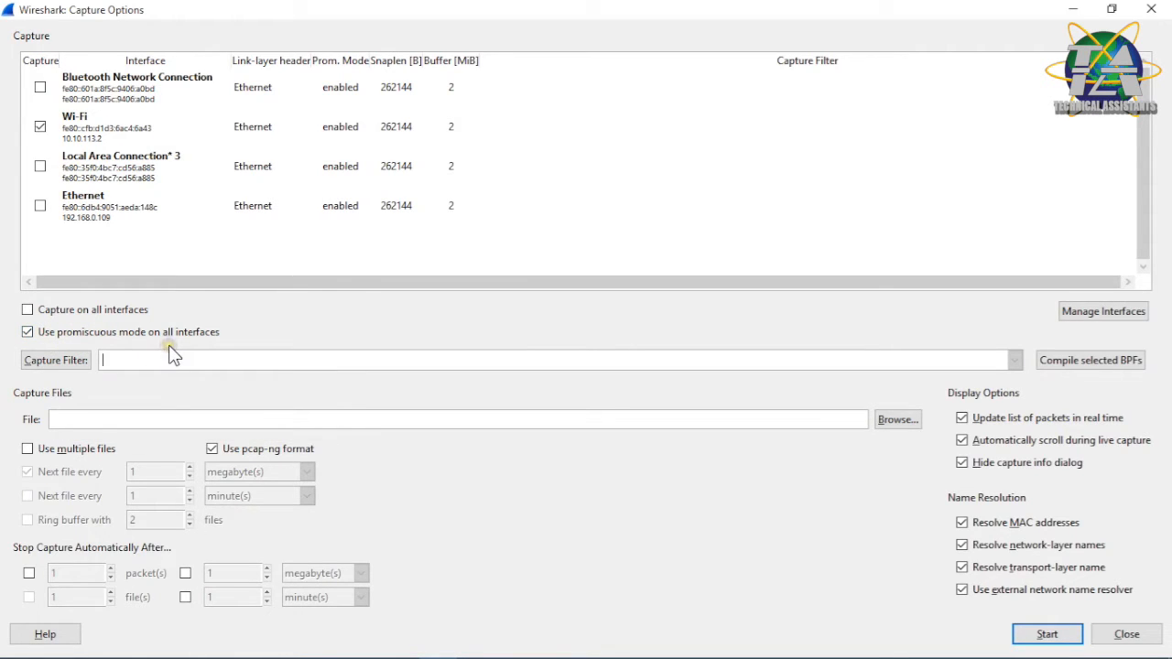
mouse_move(172, 337)
left_click(1058, 638)
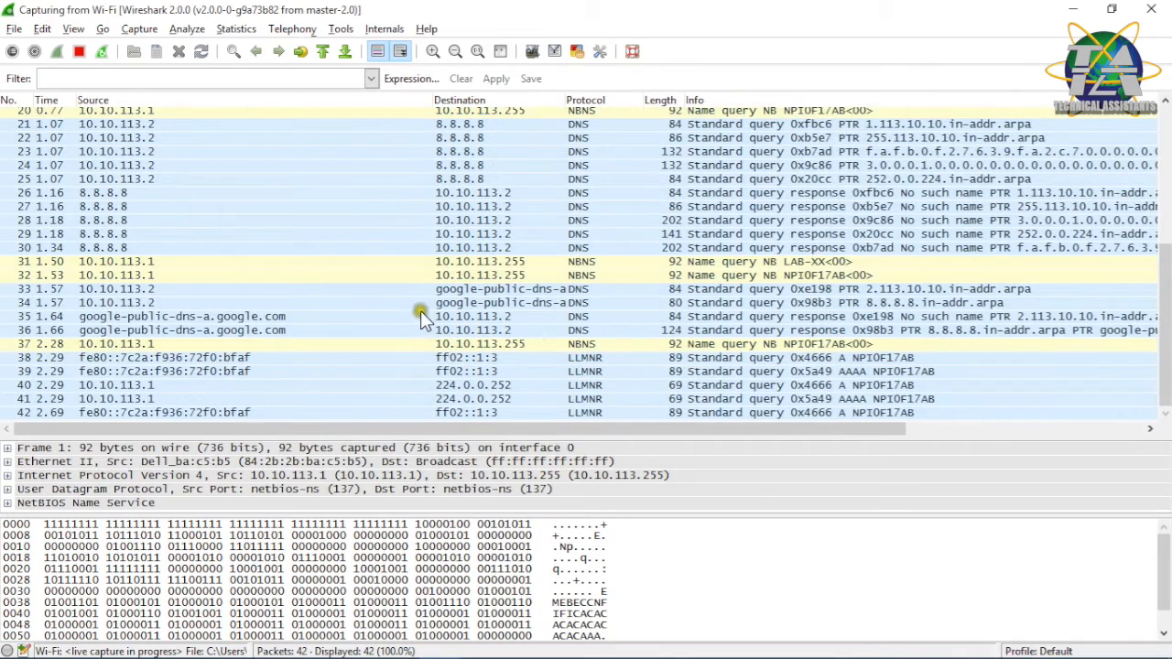
Switch to Chrome and load youtube.com in a new tab to generate traffic.
key("alt+Tab")
left_click(515, 317)
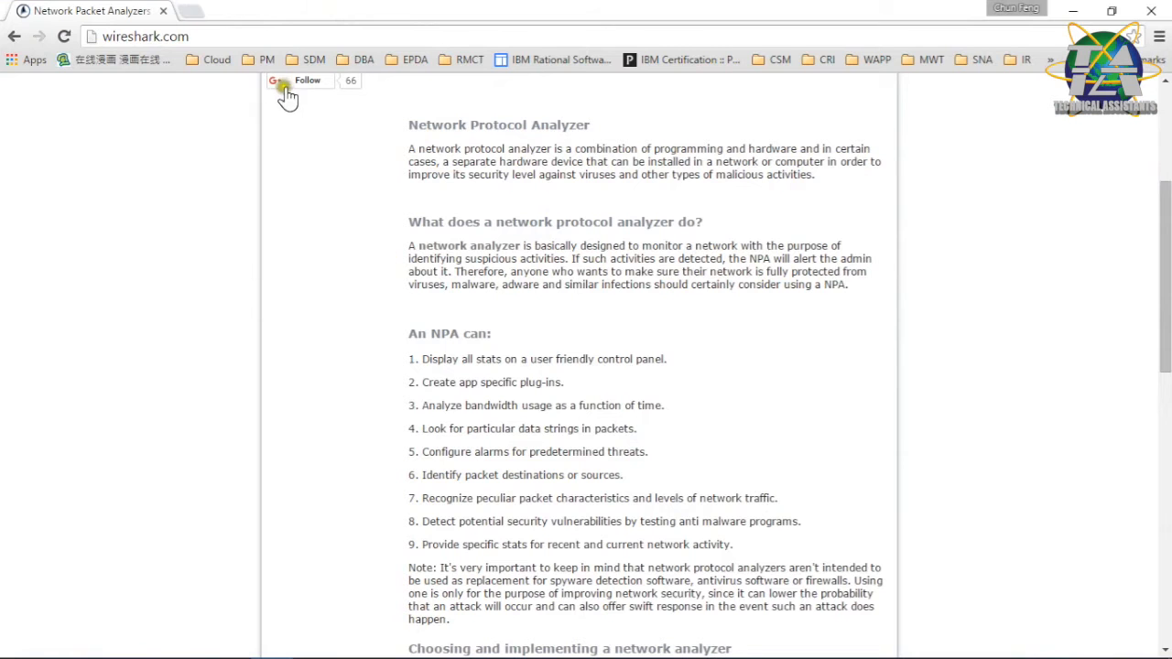
left_click(194, 11)
type("youtube.com")
key("Return")
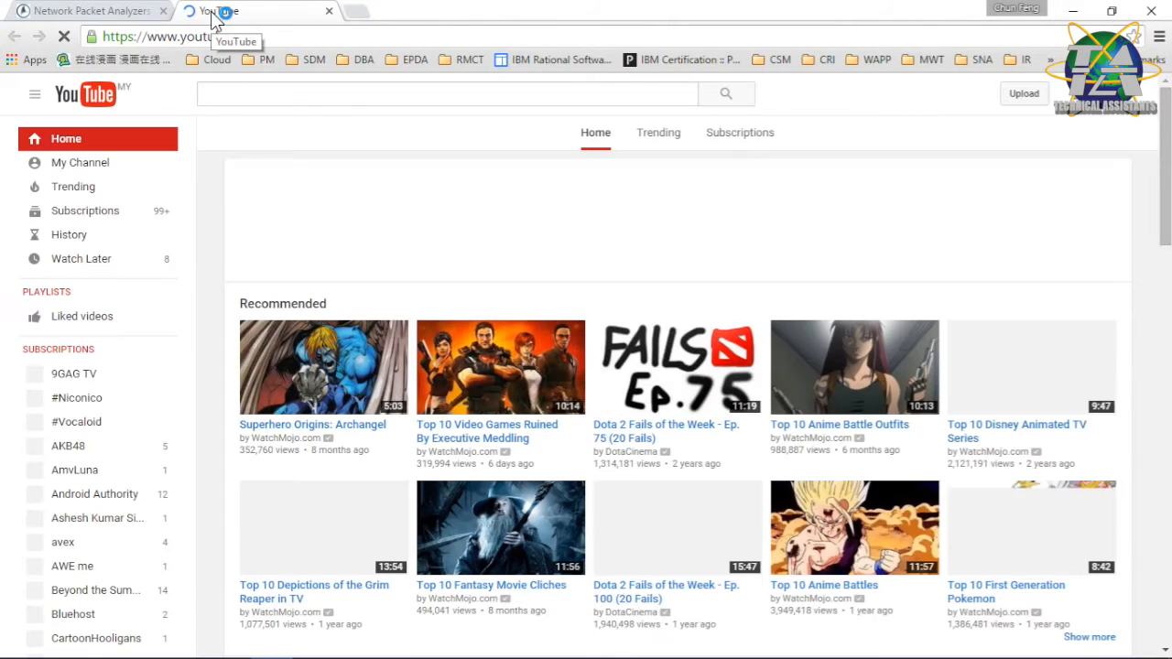
Load gmail.com in another new browser tab.
key("ctrl+t")
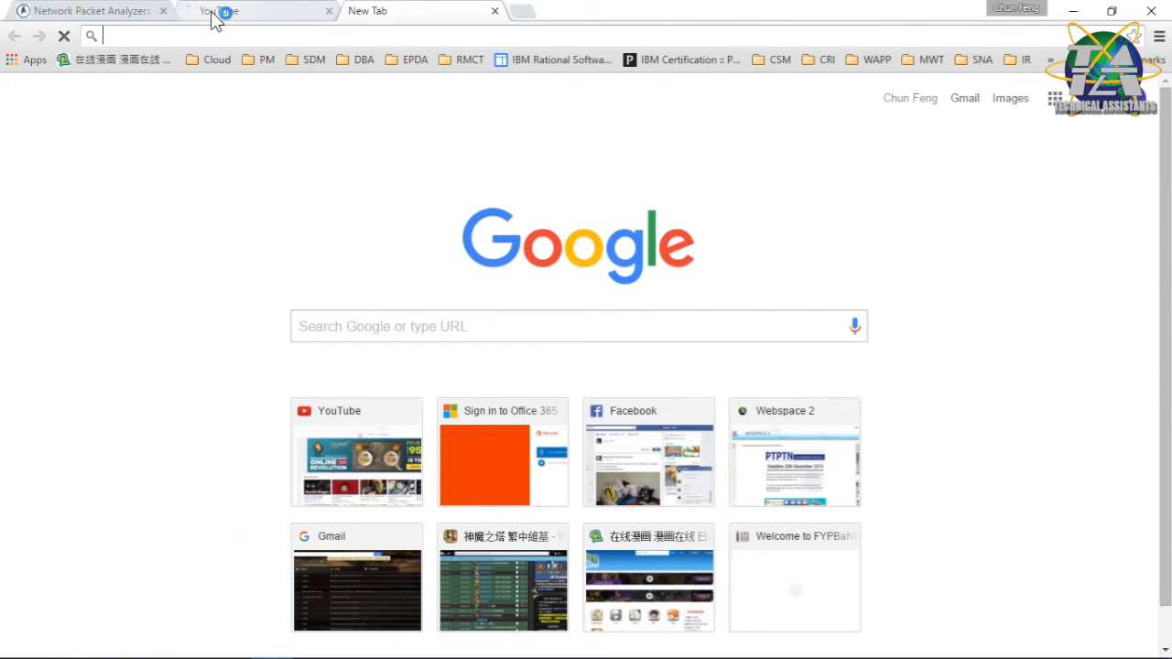
type("h")
key("BackSpace")
key("BackSpace")
type("gmail.com")
key("Return")
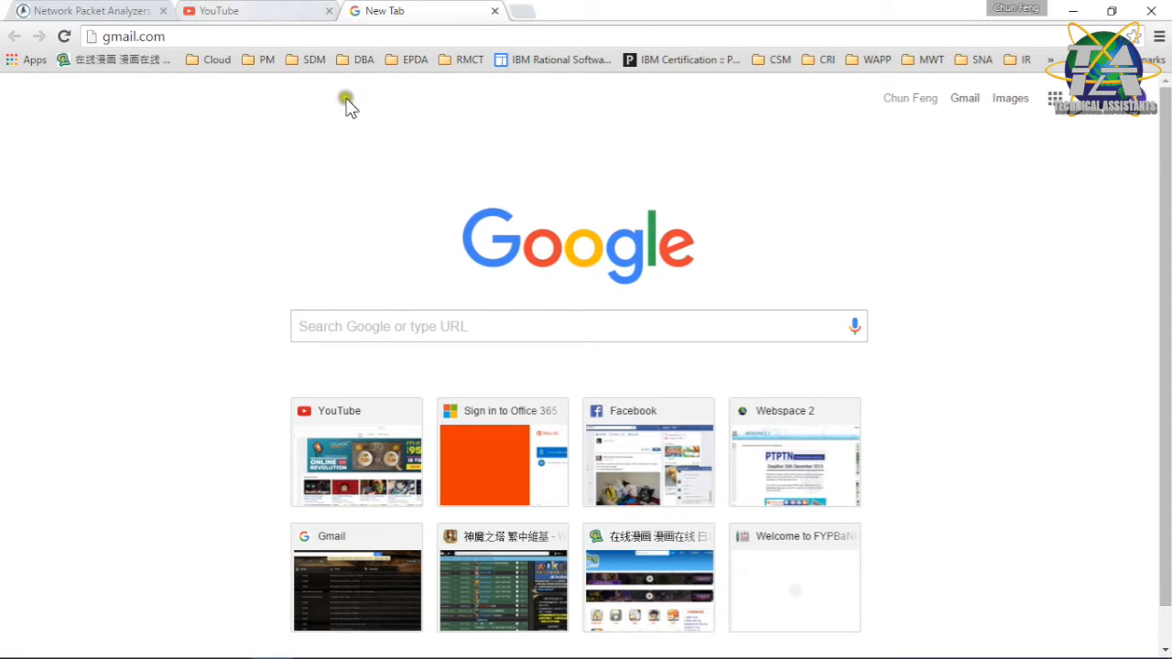
left_click(405, 37)
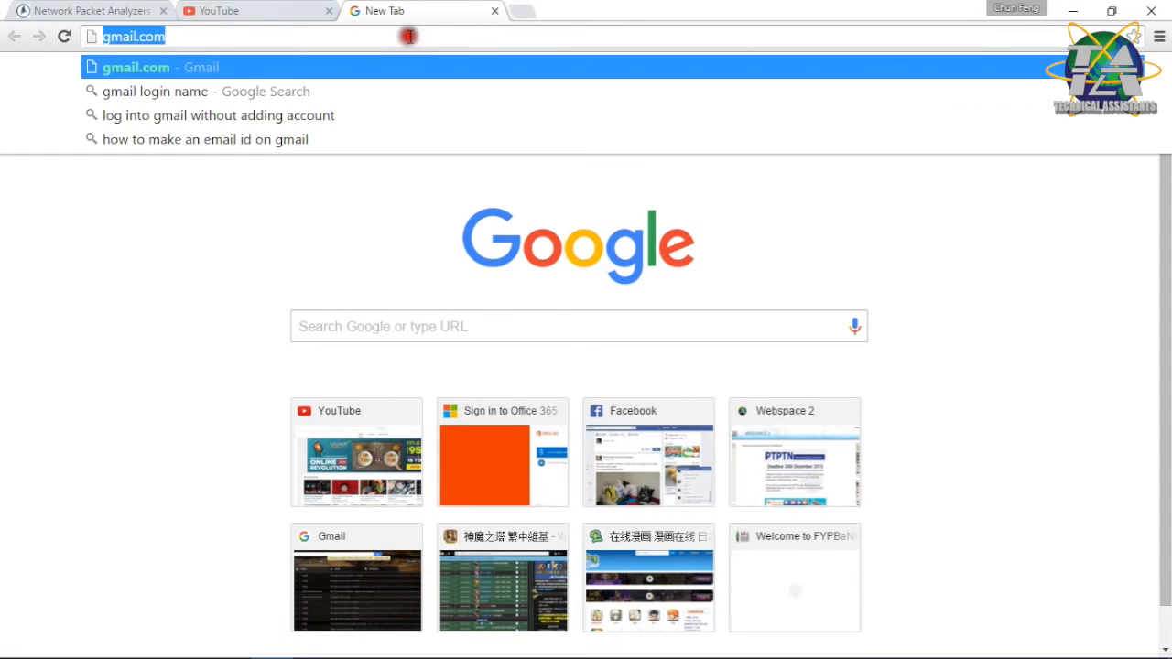
key("Return")
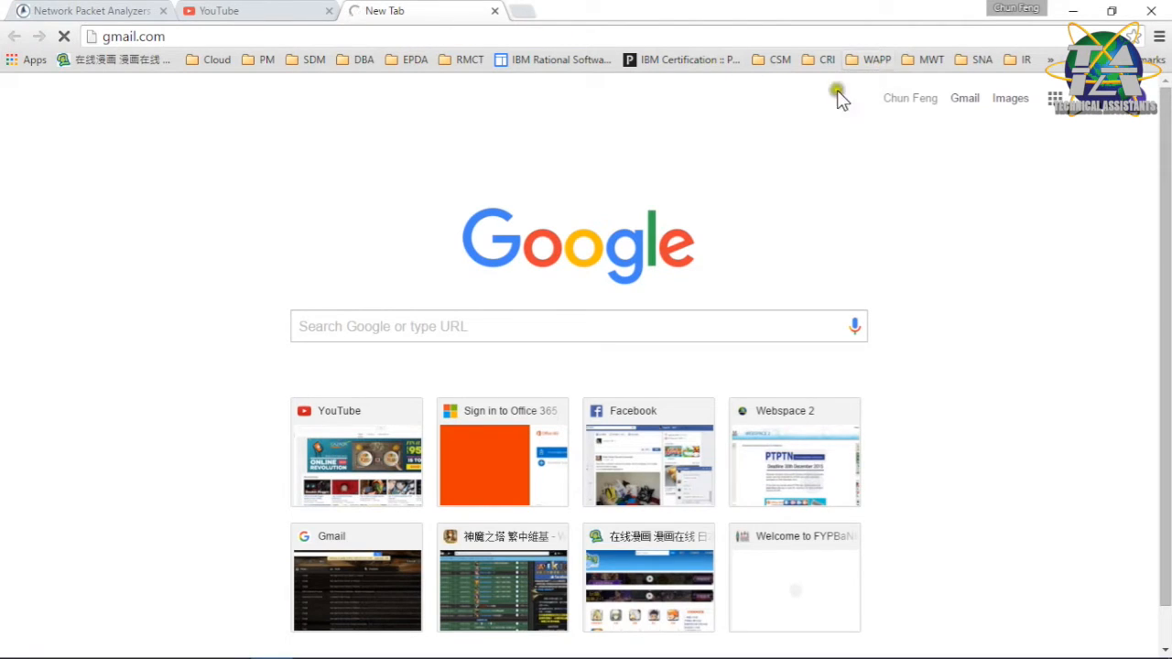
Open the video "Dota 2 Top Plays - Ep. 89" from the YouTube home page and check the Gmail tab's loading.
left_click(440, 154)
left_click(297, 11)
left_click(370, 310)
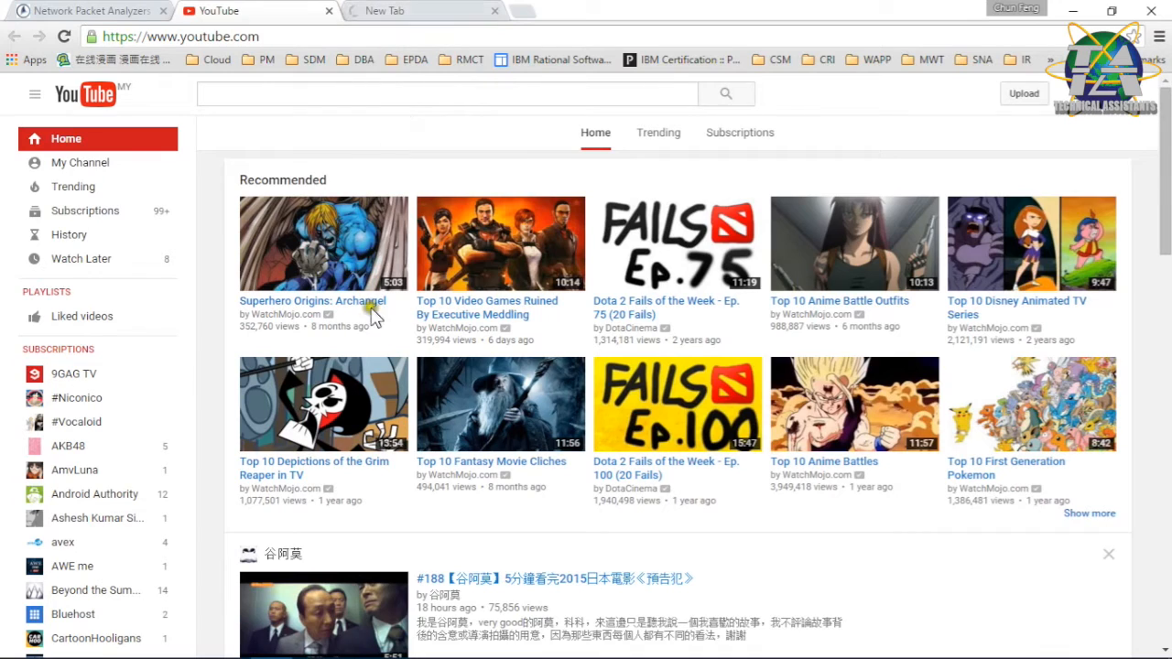
scroll(512, 440, "down", 10)
scroll(559, 424, "up", 6)
scroll(559, 419, "down", 5)
left_click(455, 437)
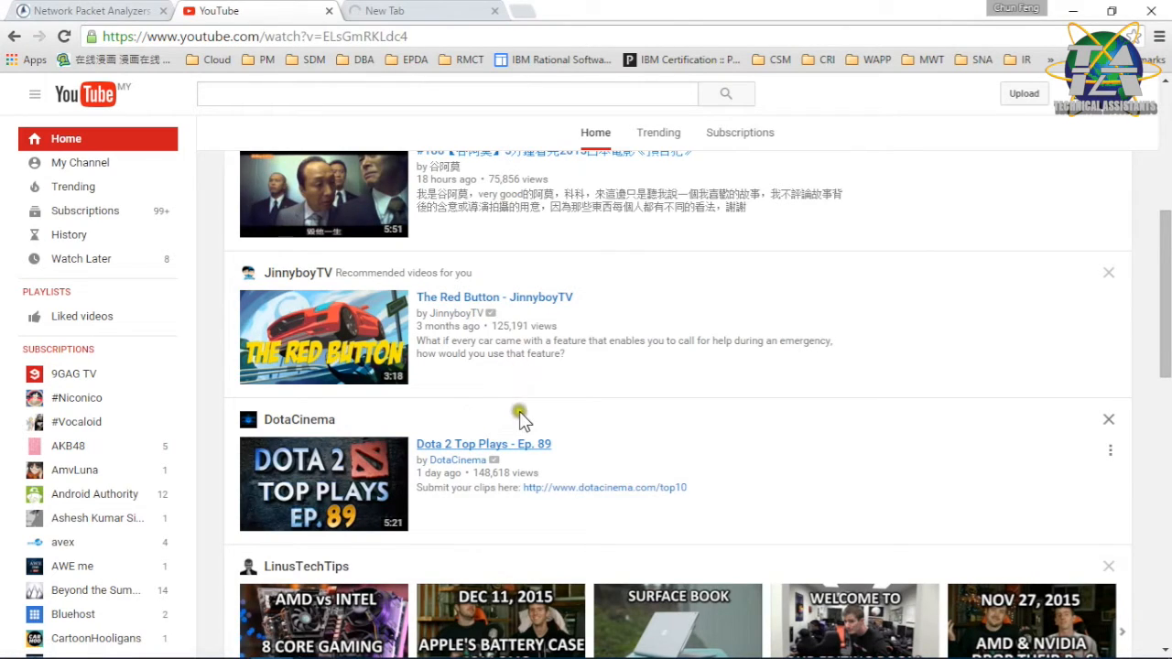
left_click(421, 11)
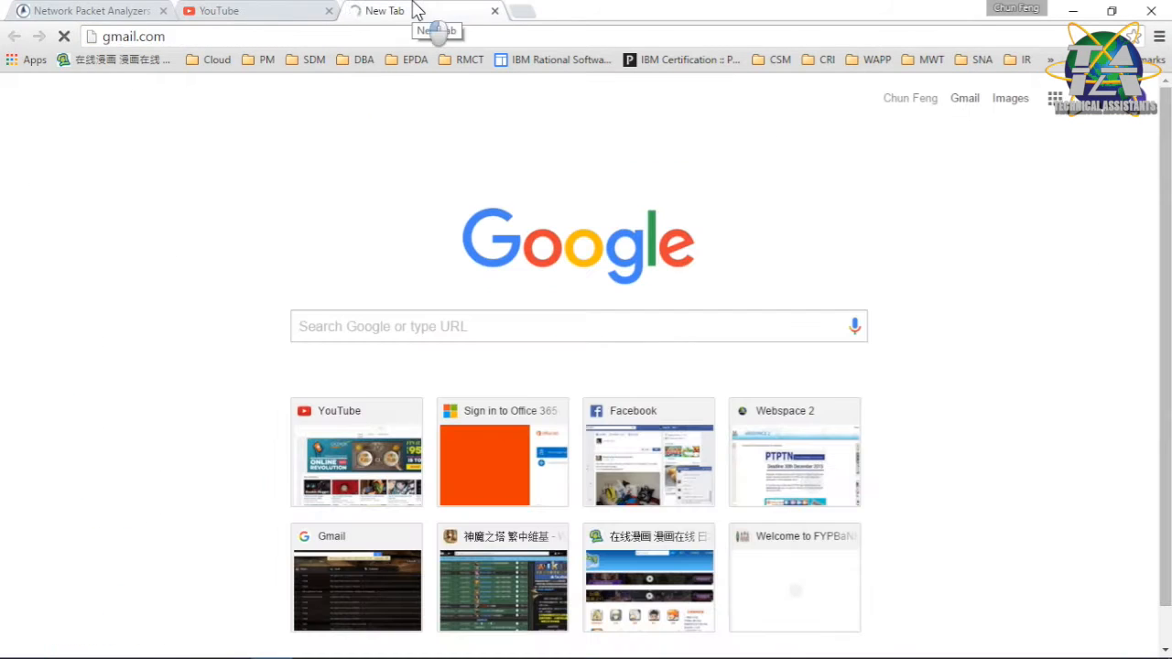
left_click(254, 10)
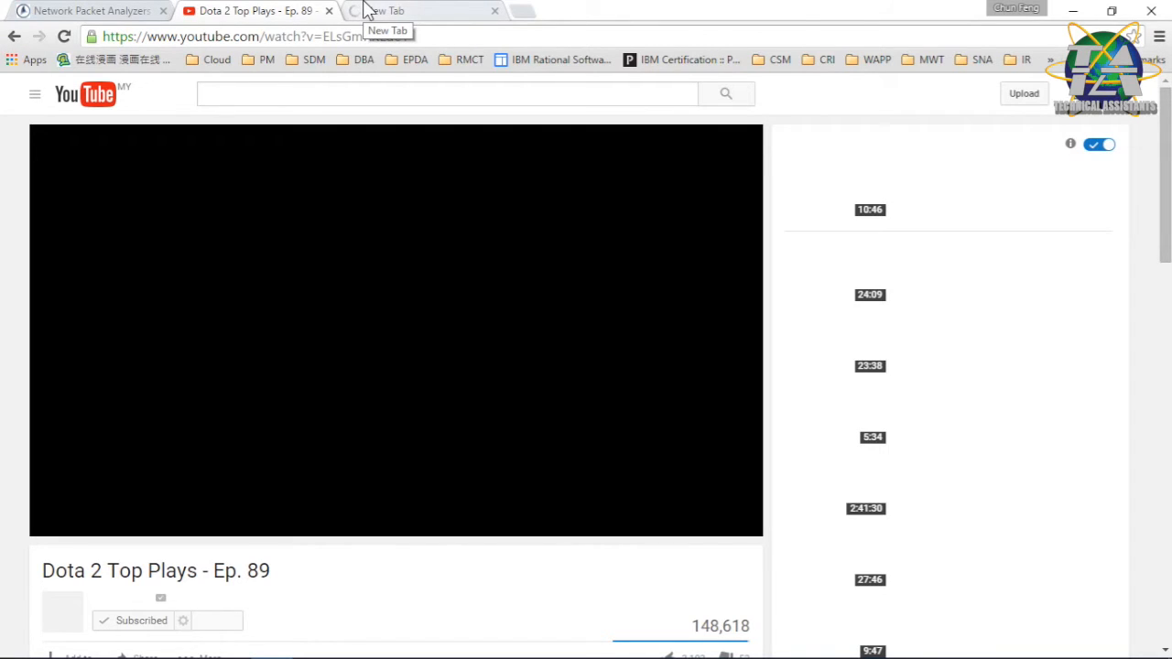
left_click(367, 10)
left_click(302, 11)
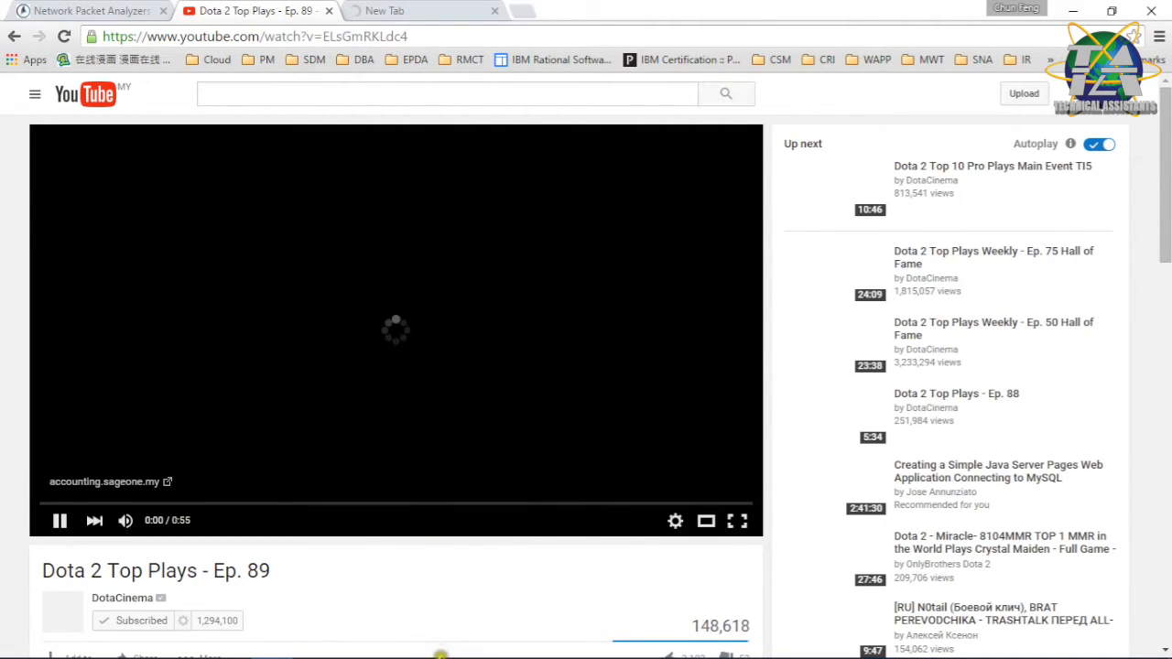
Switch to Wireshark, stop the live Wi-Fi capture and select the last captured packet.
mouse_move(440, 646)
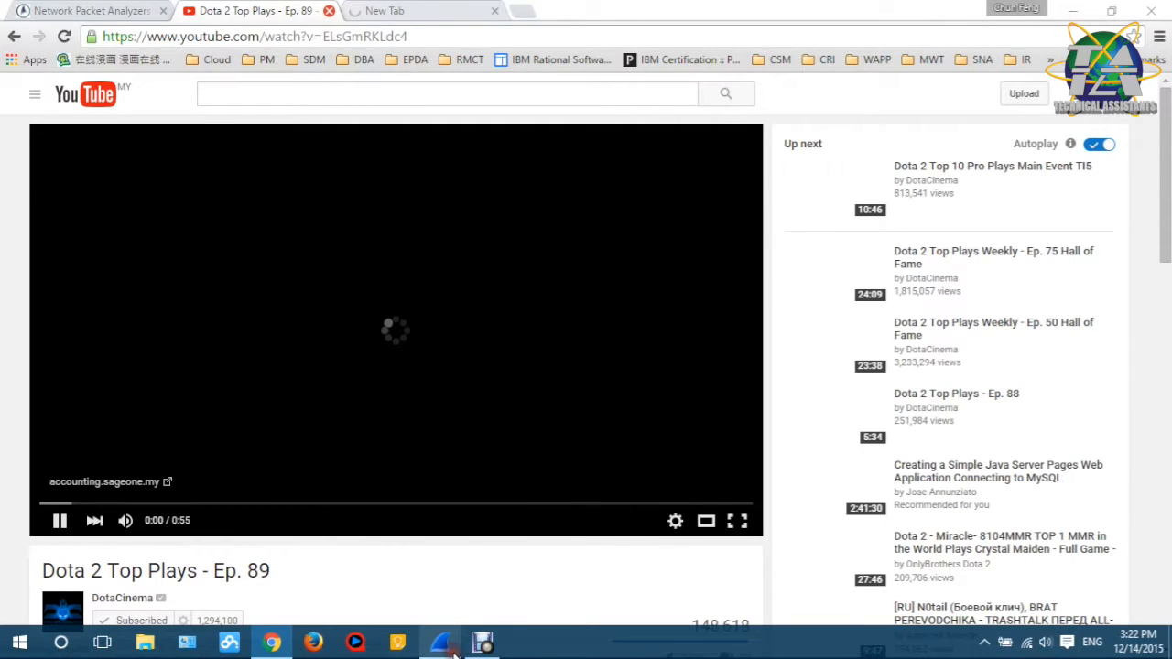
left_click(448, 652)
left_click(78, 51)
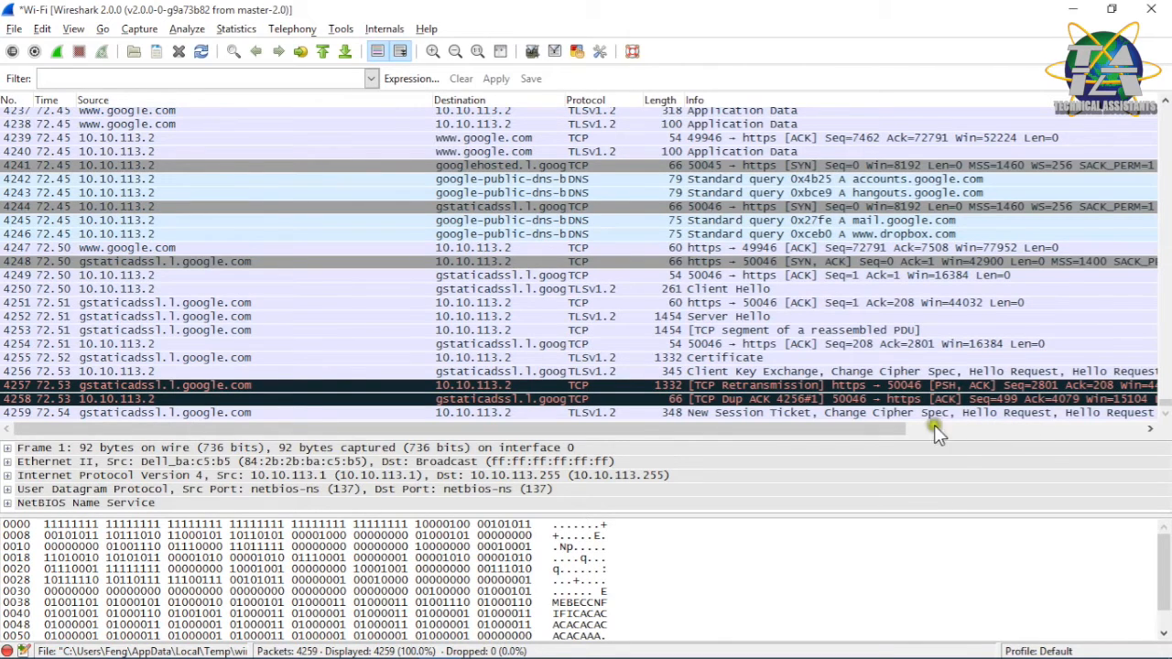
left_click_drag(857, 427, 710, 422)
left_click(29, 412)
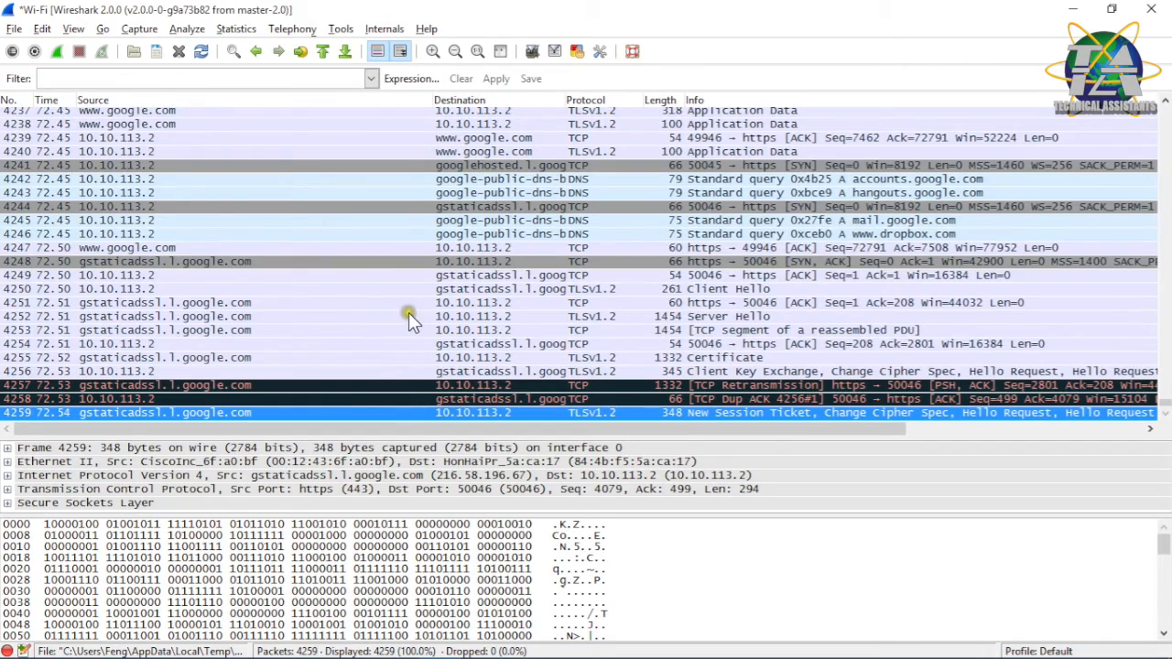
Widen the Time and No. columns of the packet list.
scroll(409, 311, "up", 4)
scroll(408, 302, "down", 4)
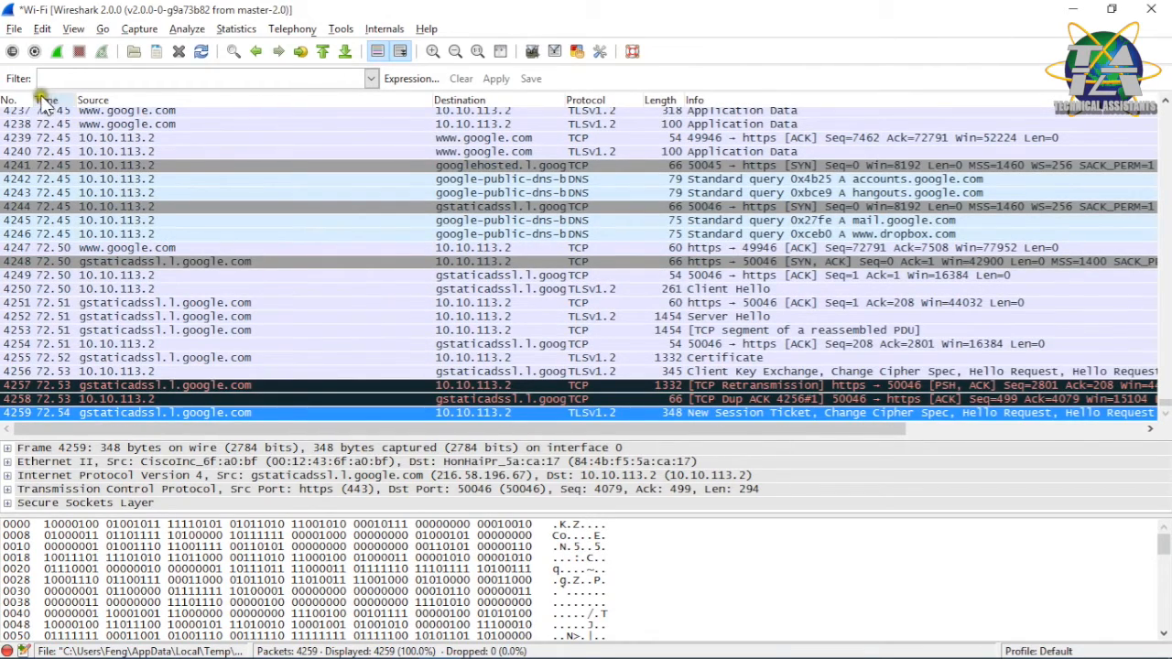
left_click_drag(78, 98, 123, 97)
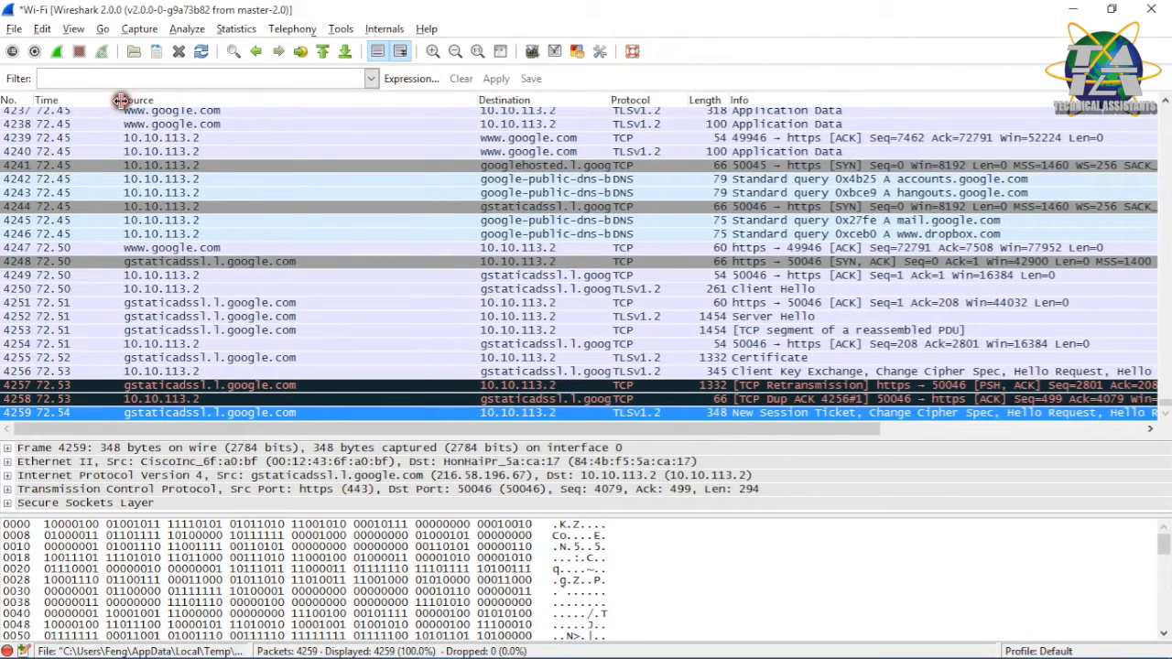
left_click_drag(36, 100, 63, 100)
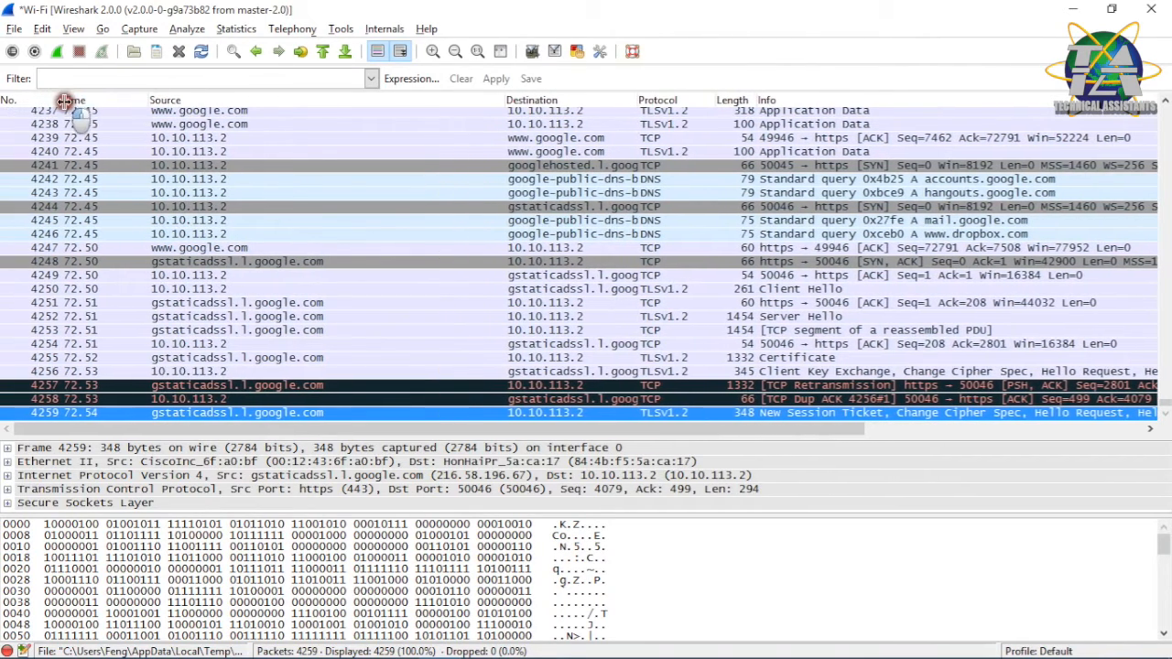
Select packet 4237, then the TCP Keep-Alive ACK packet 4225 from ytimg.l.google.com, to view their details.
left_click(49, 117)
scroll(83, 142, "up", 4)
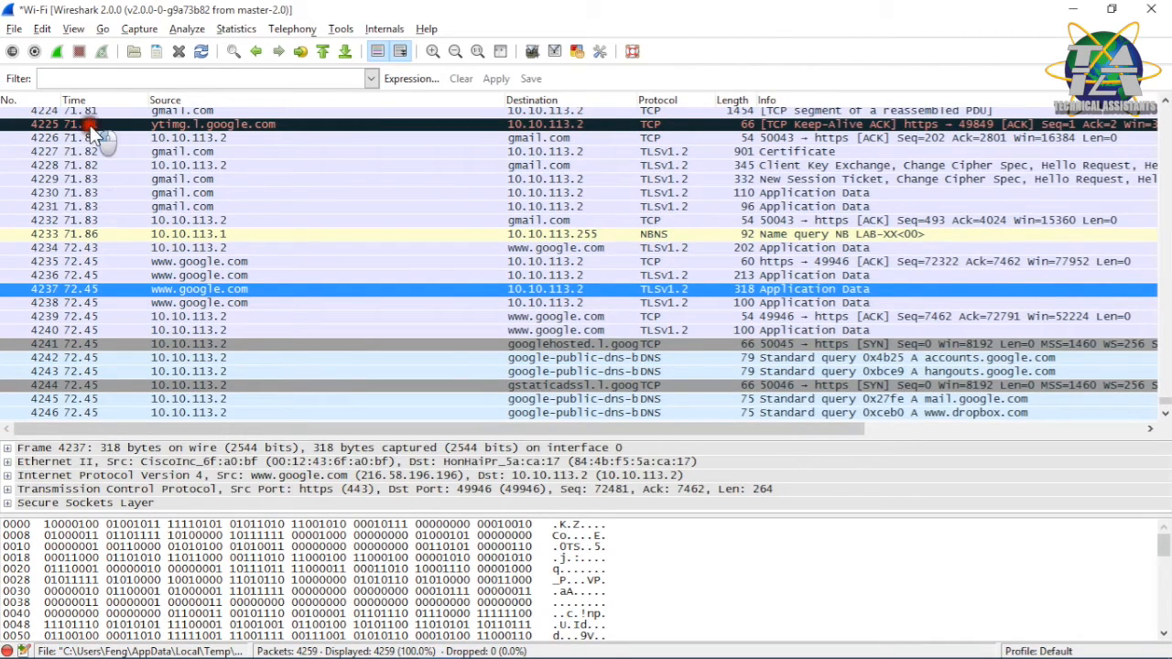
left_click(90, 125)
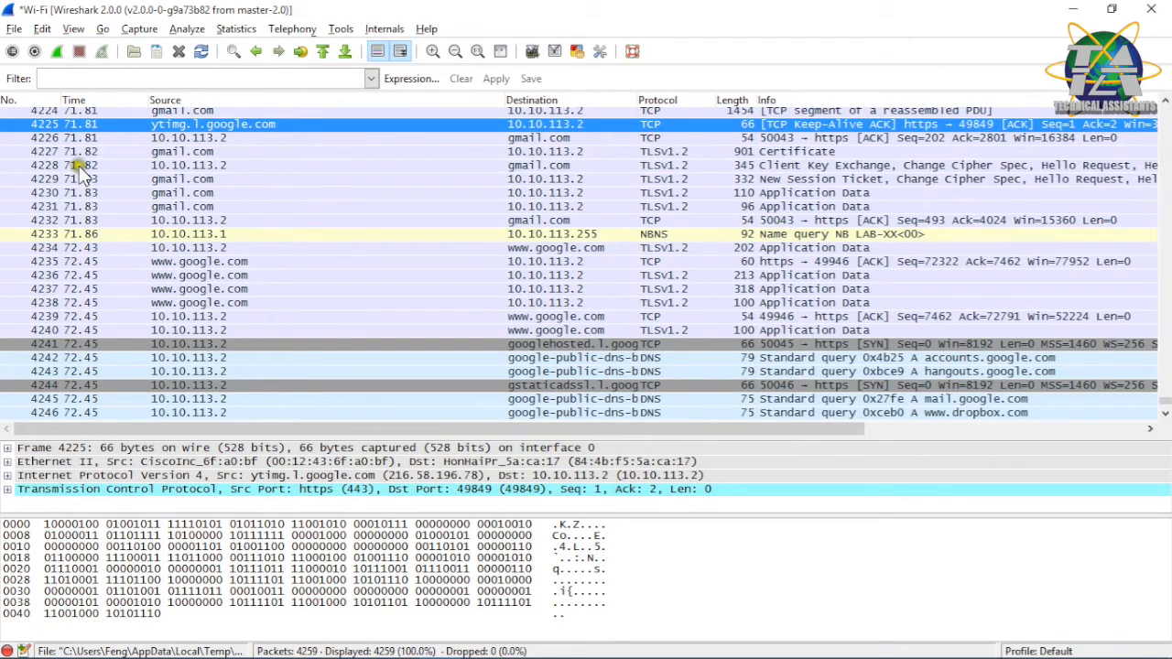
Review the available time display formats and precision options for the packet list, keeping the current choice.
left_click(73, 29)
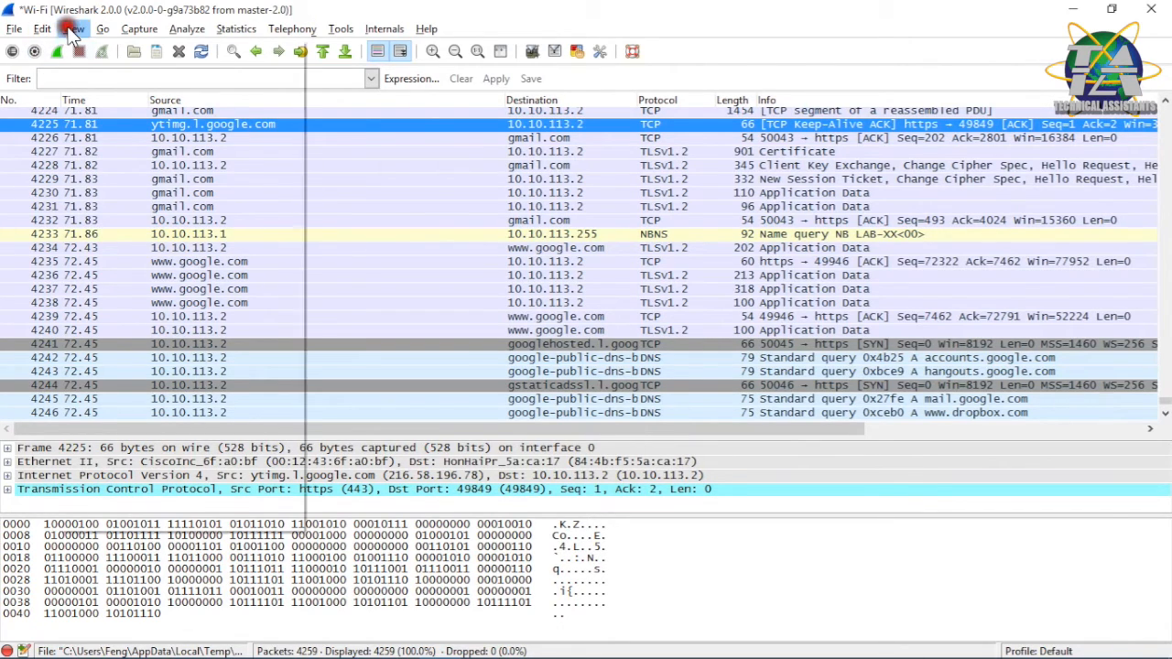
mouse_move(160, 191)
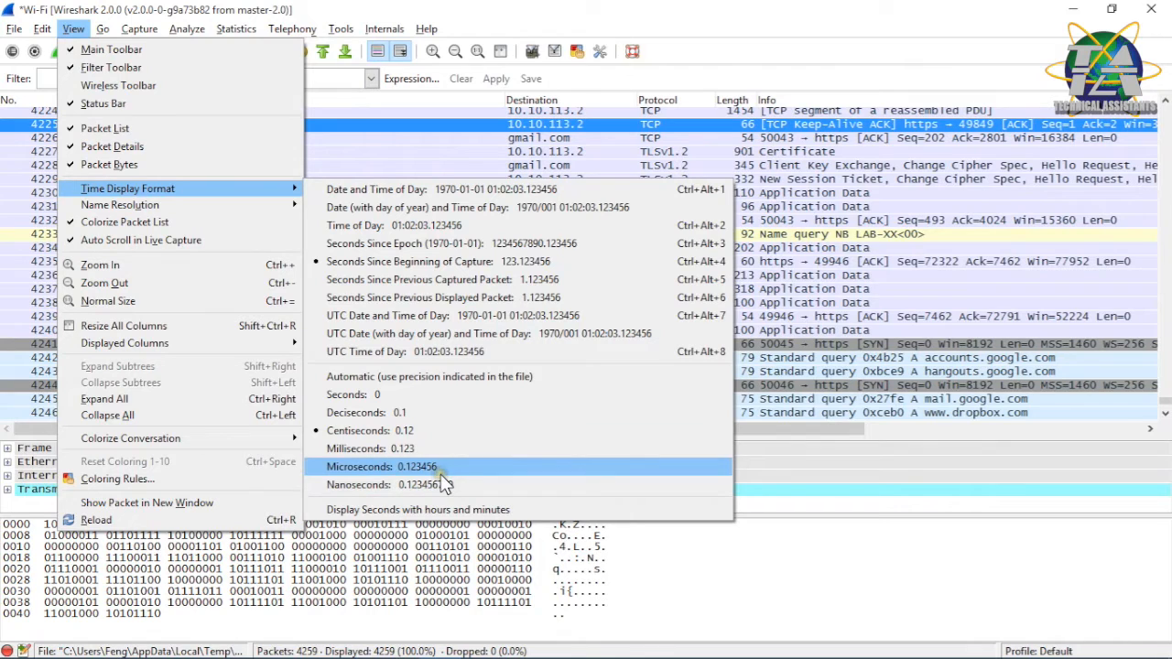
left_click(784, 466)
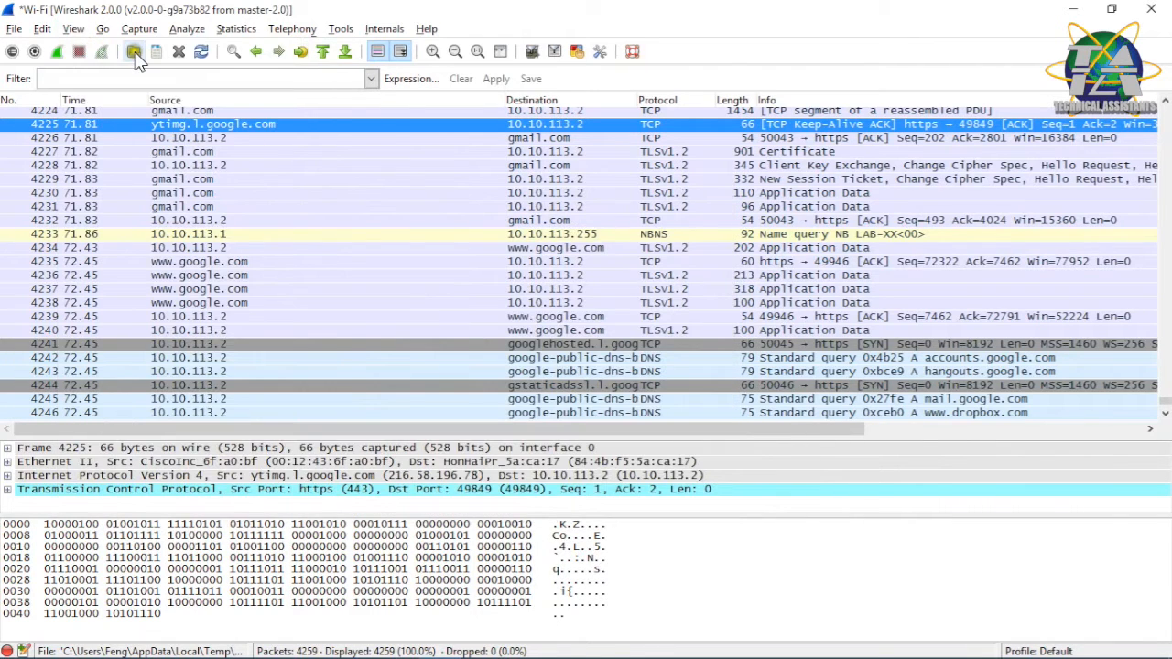
Narrow the Source column, fit the Destination column's width to its host names, and select packet 4226.
left_click_drag(501, 100, 618, 103)
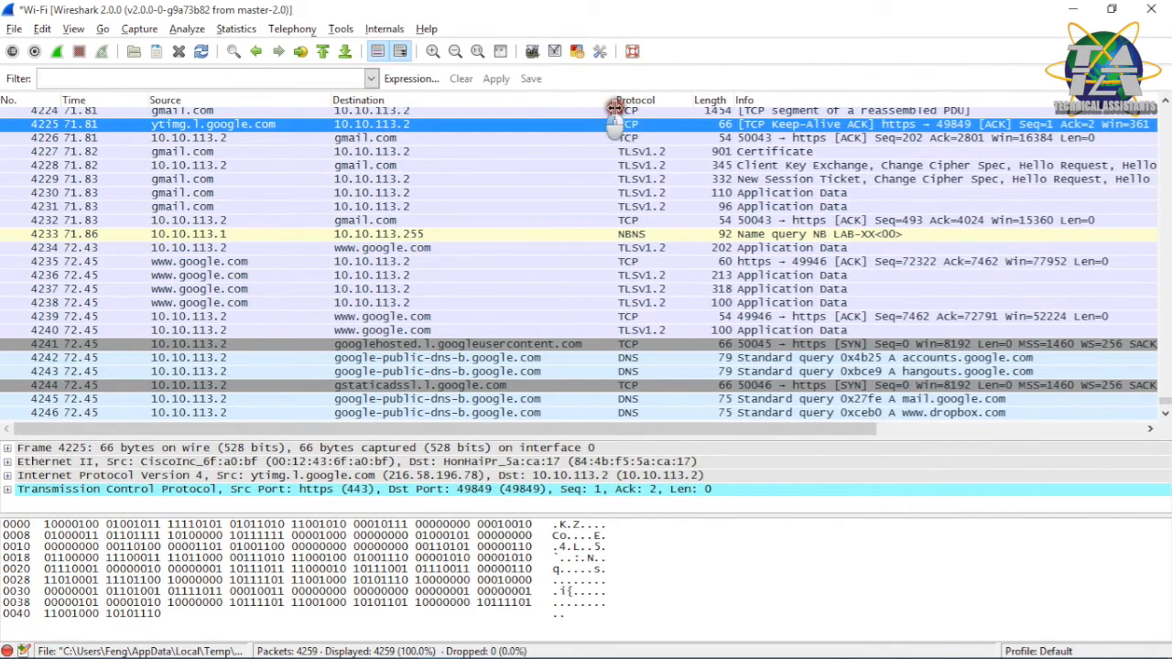
left_click(212, 136)
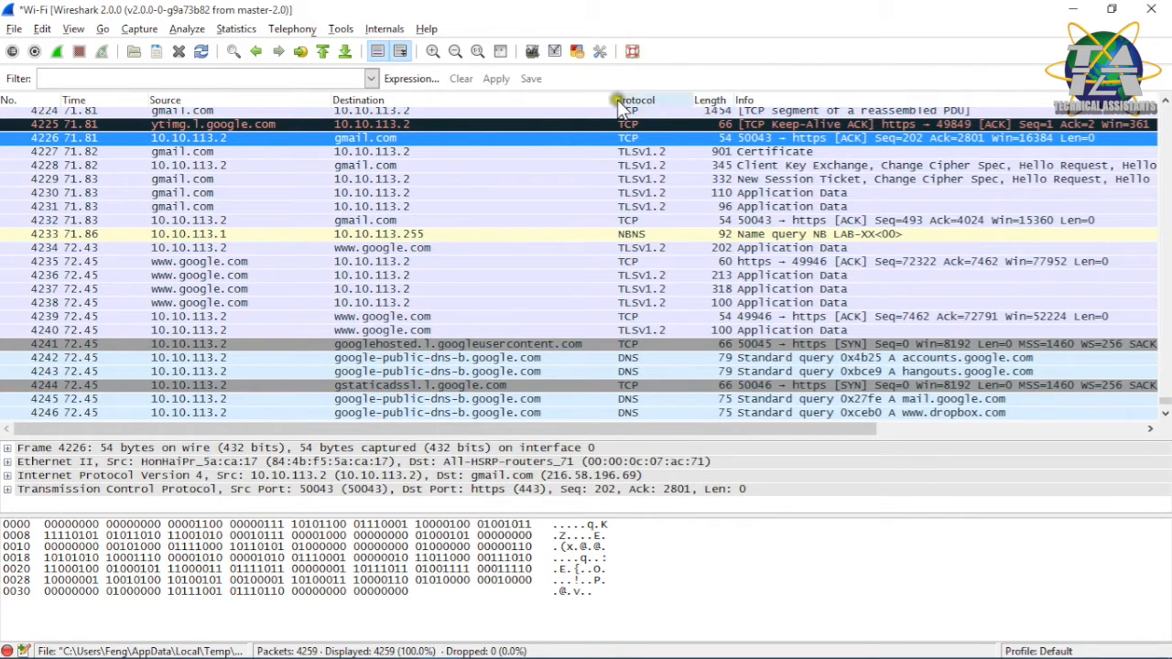
left_click_drag(613, 100, 581, 100)
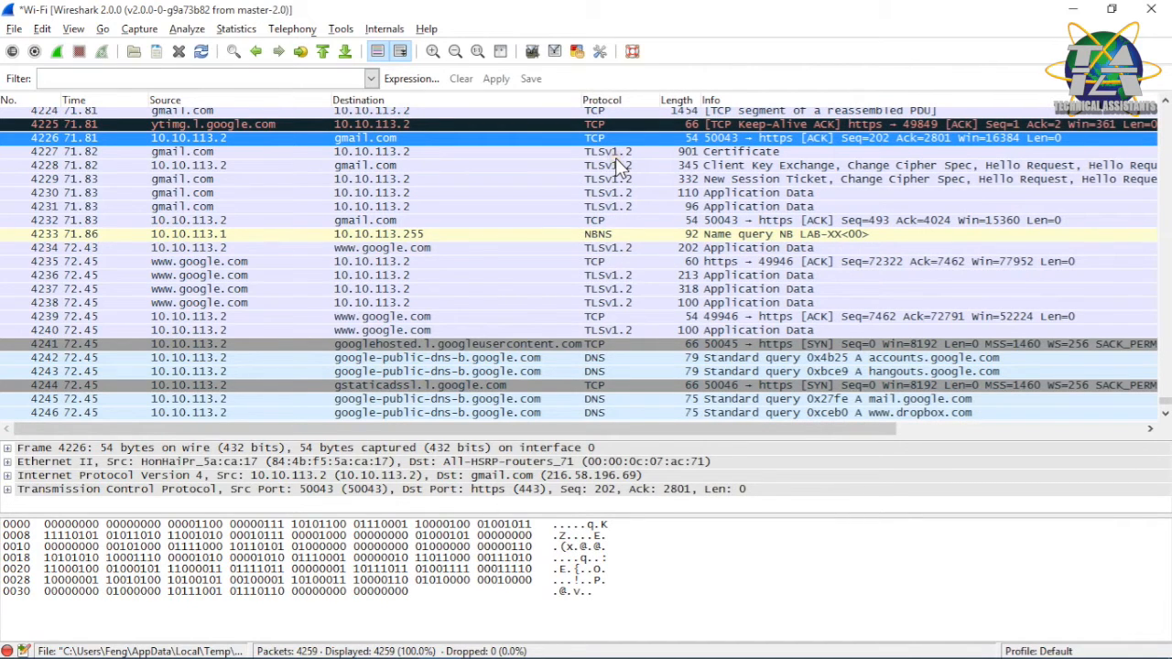
Browse the neighbouring packets and their protocols, and select TCP packet 4198 to load its details.
scroll(617, 167, "down", 5)
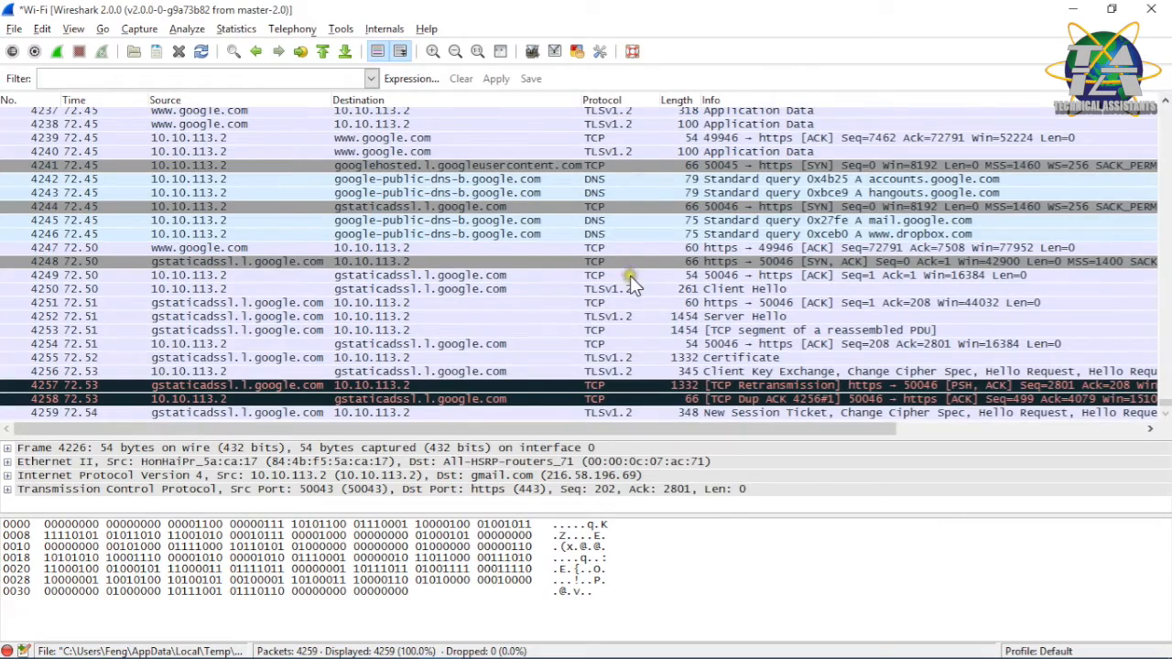
scroll(631, 275, "up", 4)
scroll(631, 274, "up", 6)
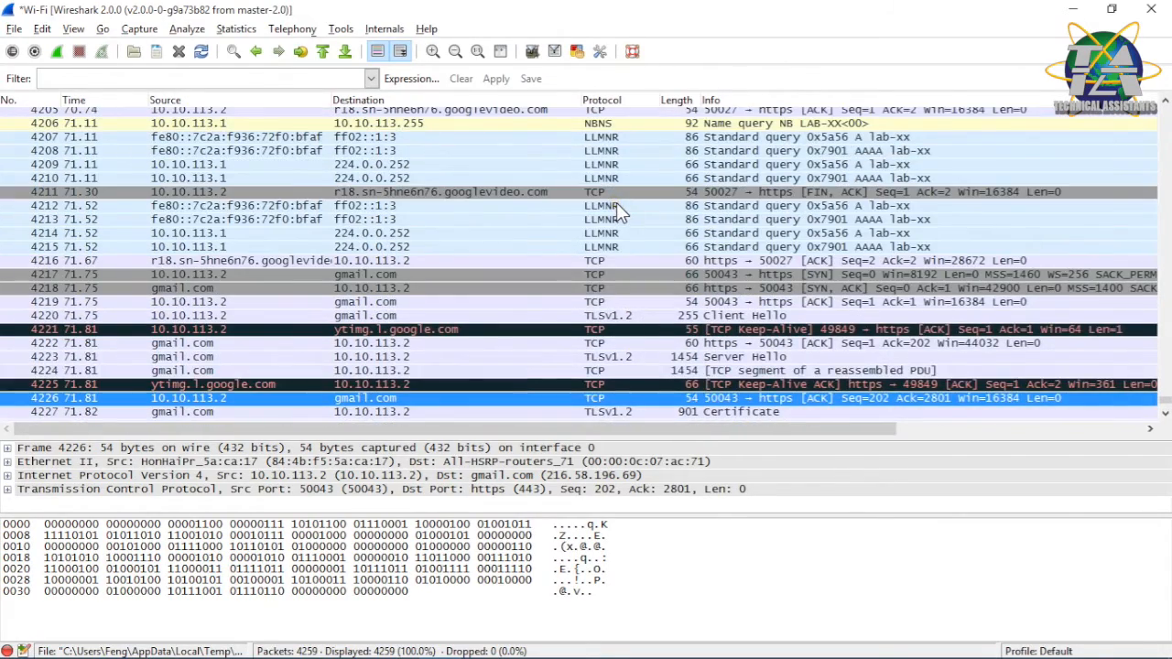
scroll(616, 209, "up", 3)
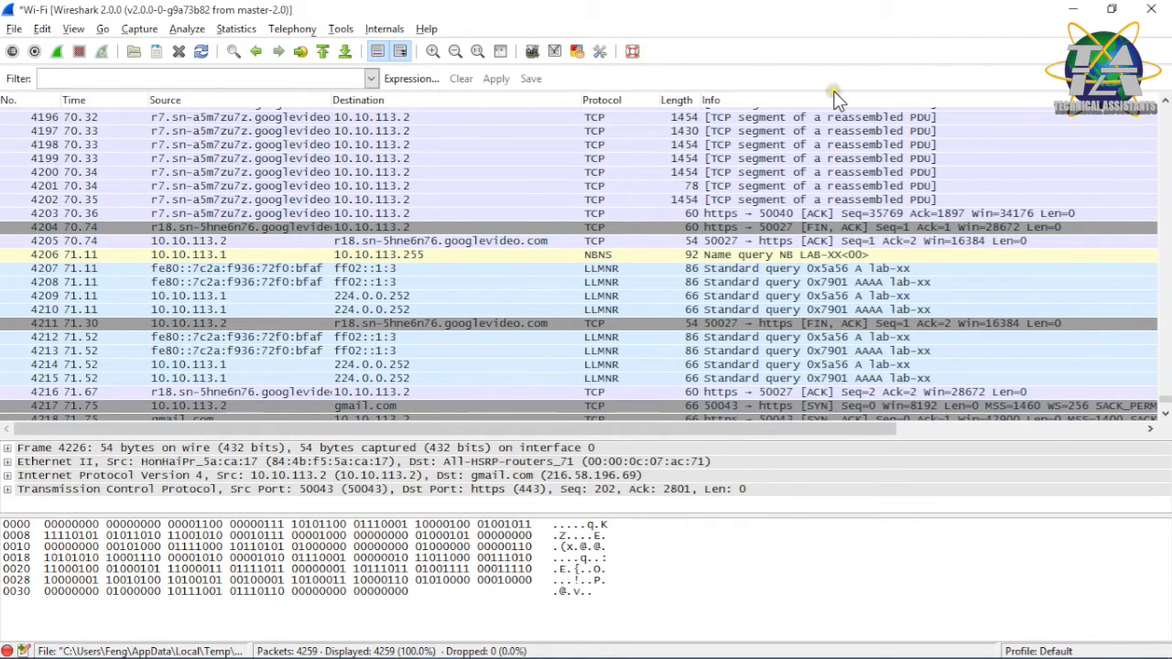
left_click(677, 147)
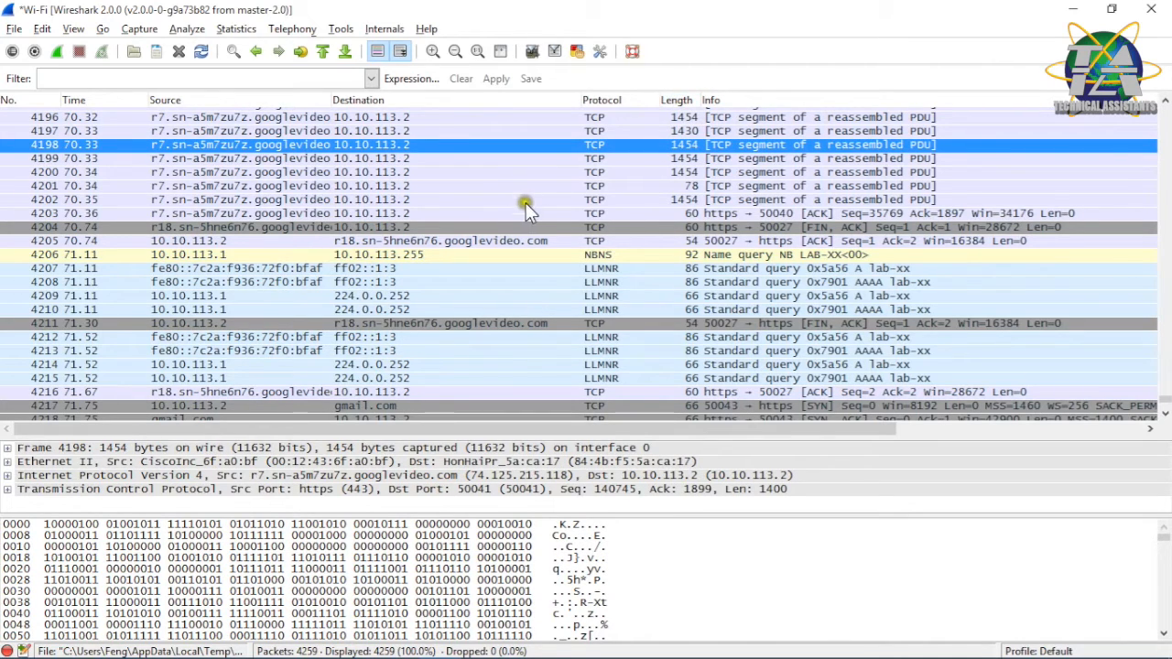
Enlarge the packet details pane, expand the Frame 4198 section to inspect its fields, and collapse it again.
left_click_drag(519, 437, 510, 225)
left_click(11, 236)
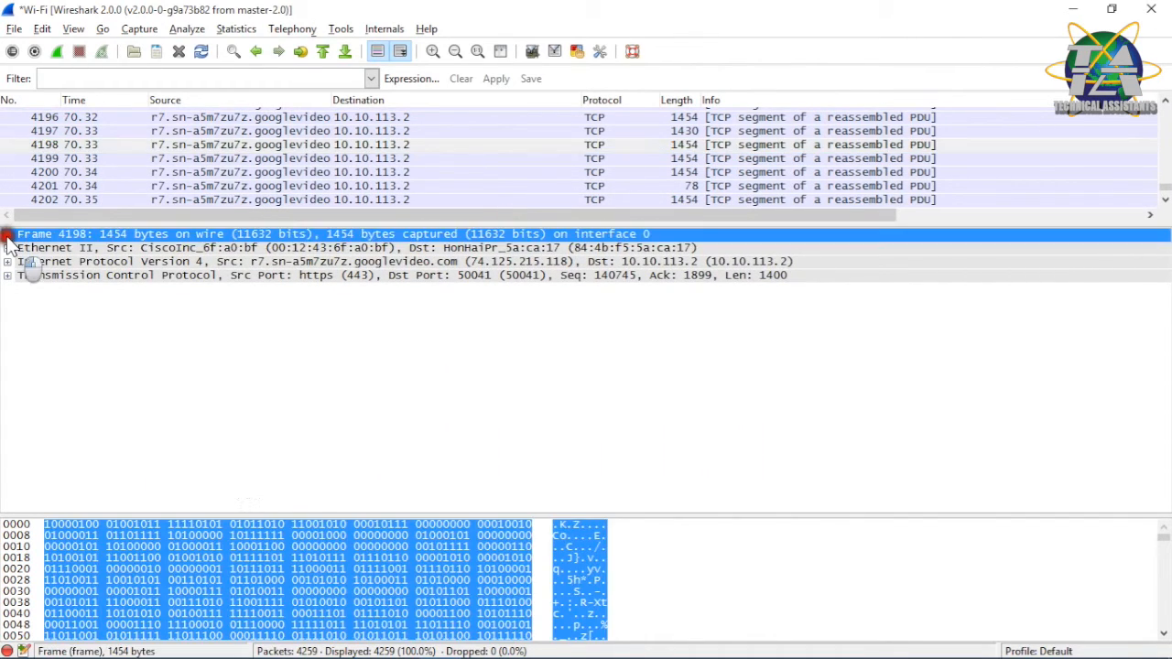
left_click(8, 235)
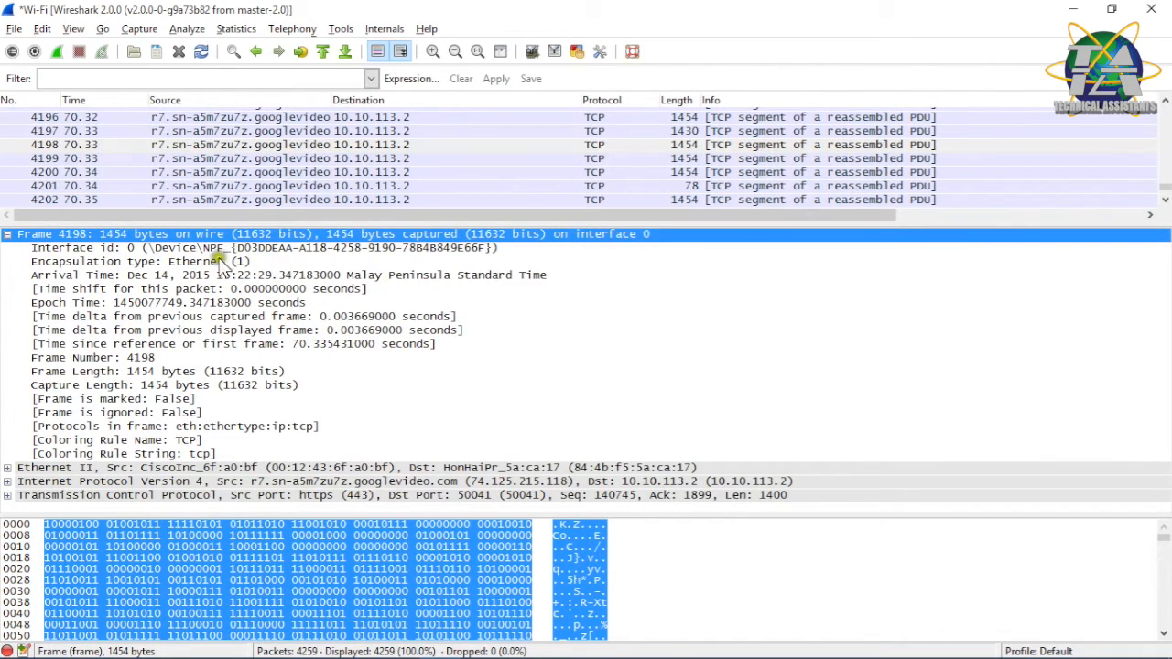
left_click(7, 235)
Expand the Ethernet II section of packet 4198 and inspect its Internet Protocol Version 4 and Transmission Control Protocol fields, collapsing those two again.
left_click(7, 248)
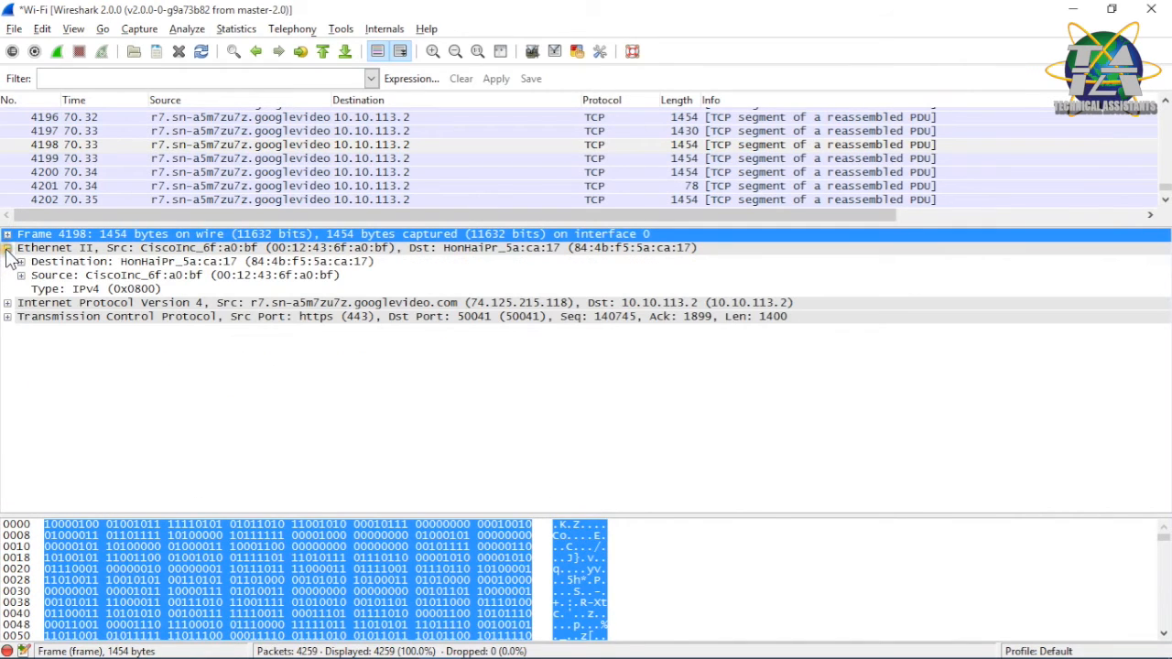
left_click(7, 302)
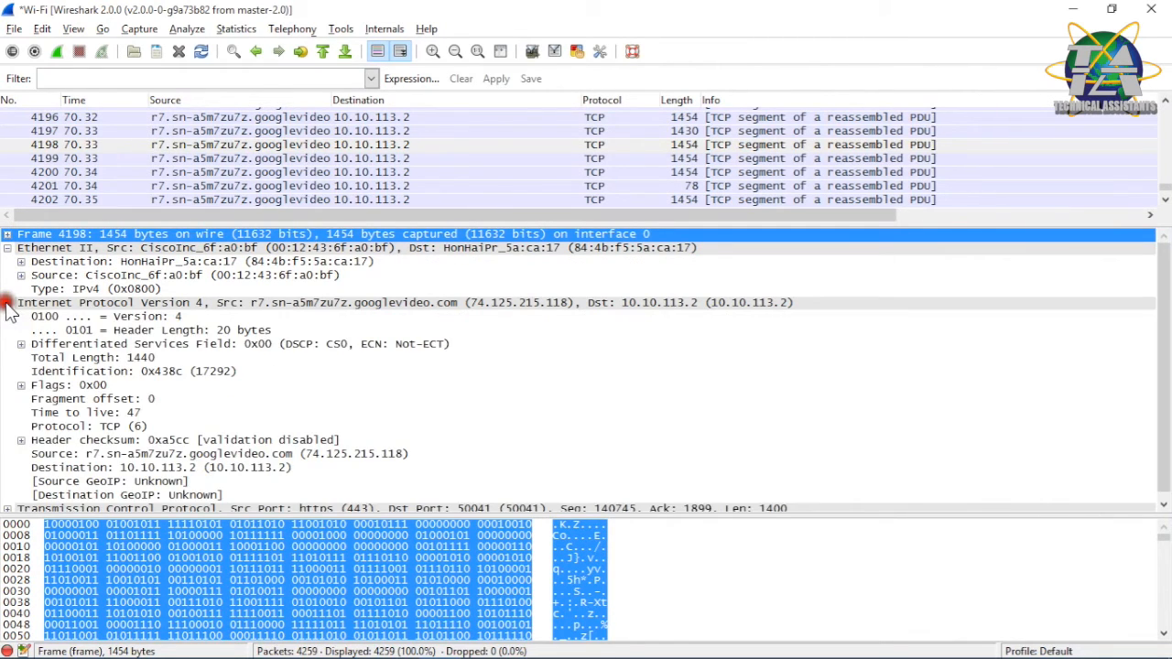
left_click(206, 302)
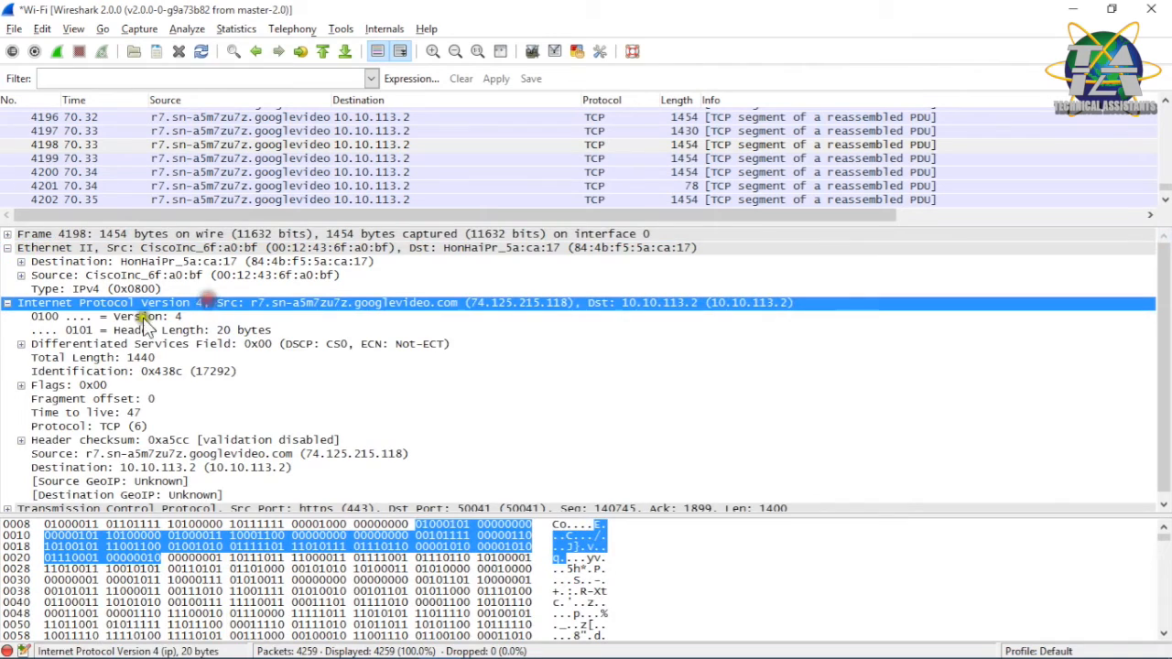
left_click(6, 302)
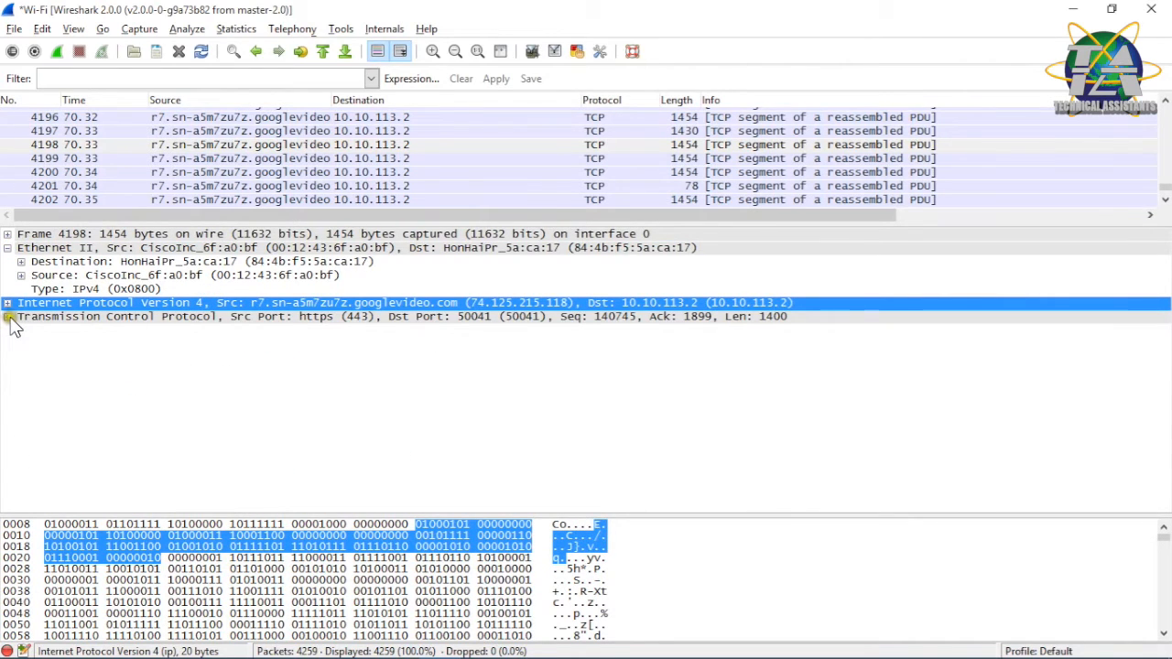
left_click(8, 316)
scroll(141, 367, "down", 1)
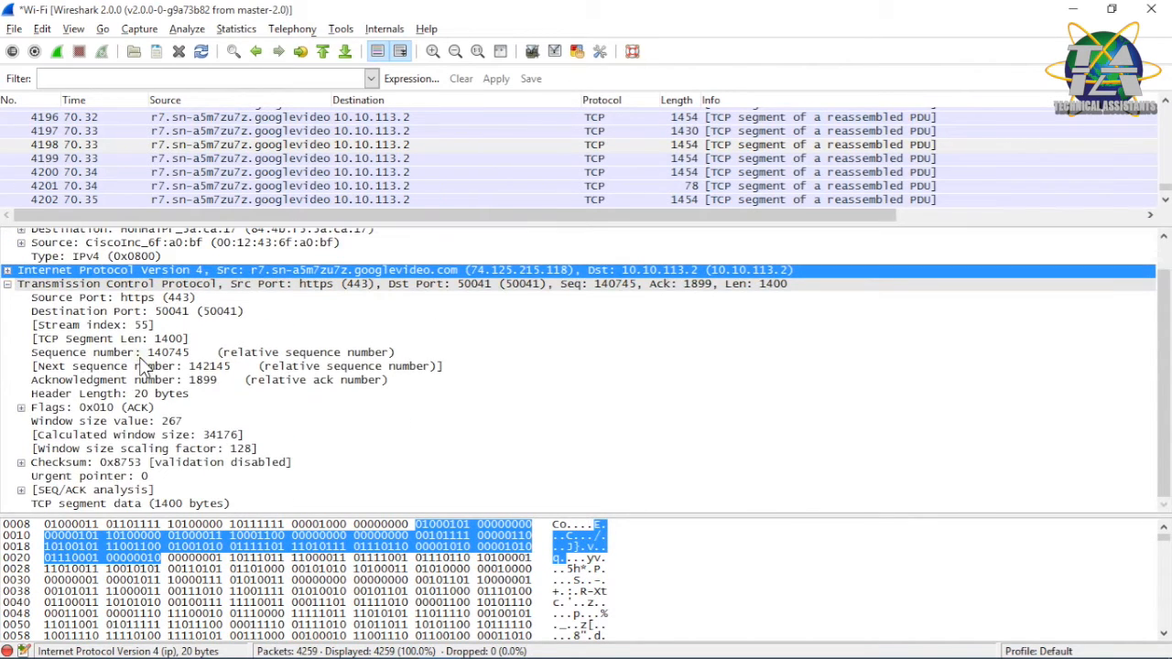
left_click(8, 285)
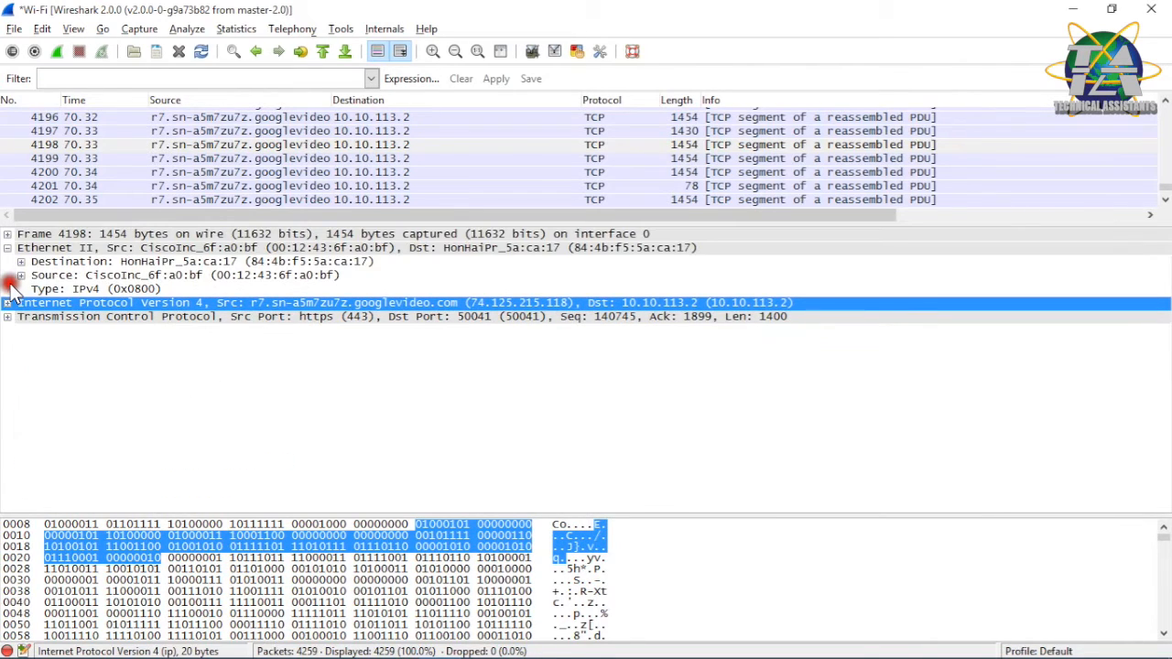
Enlarge the packet bytes pane and select the bytes of packet 4198's TCP segment data.
left_click_drag(617, 515, 616, 351)
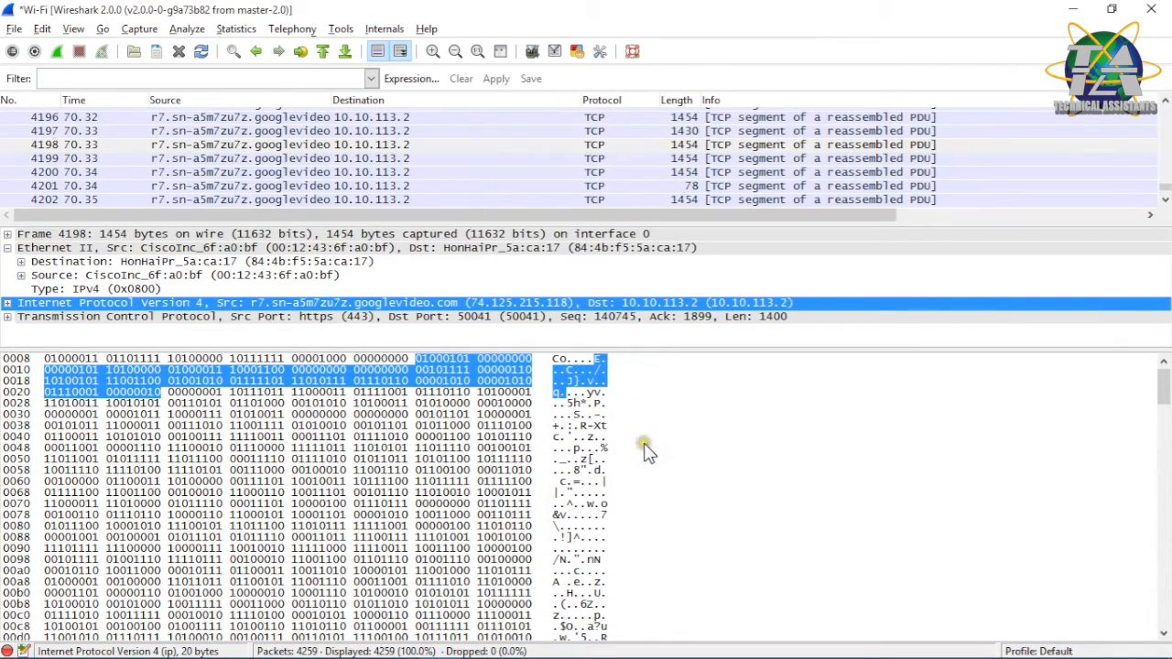
left_click(378, 438)
left_click(611, 429)
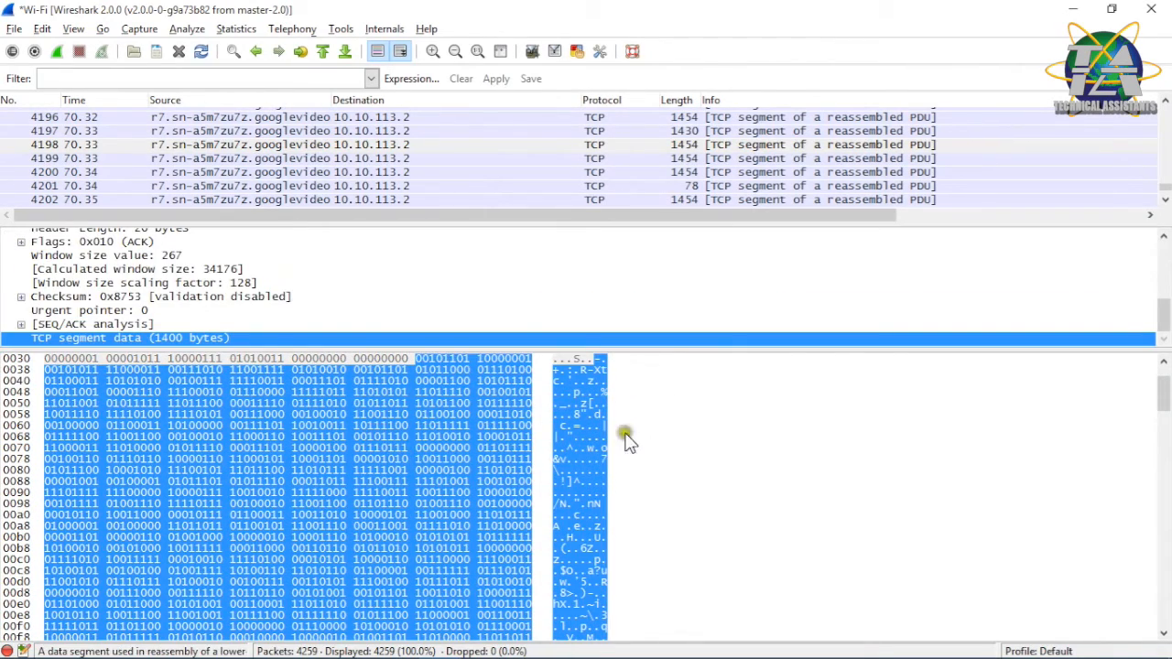
left_click(383, 425)
left_click(634, 439)
Switch the packet bytes display to Hex View and back to Bits View.
right_click(669, 446)
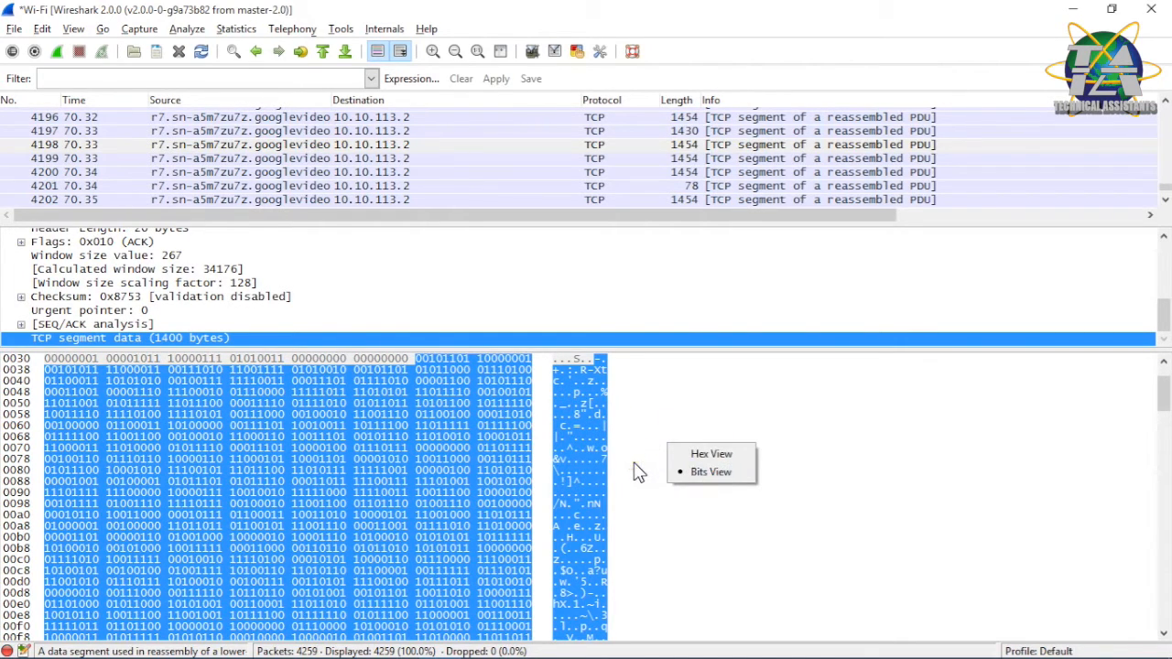
left_click(689, 471)
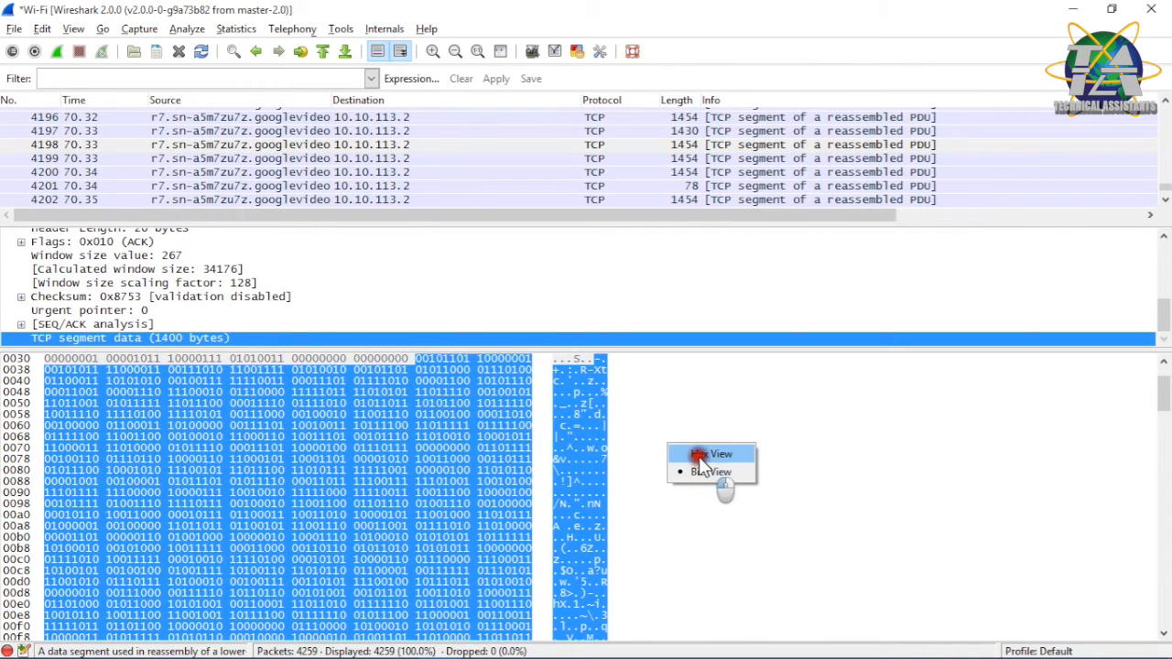
left_click(698, 455)
right_click(544, 449)
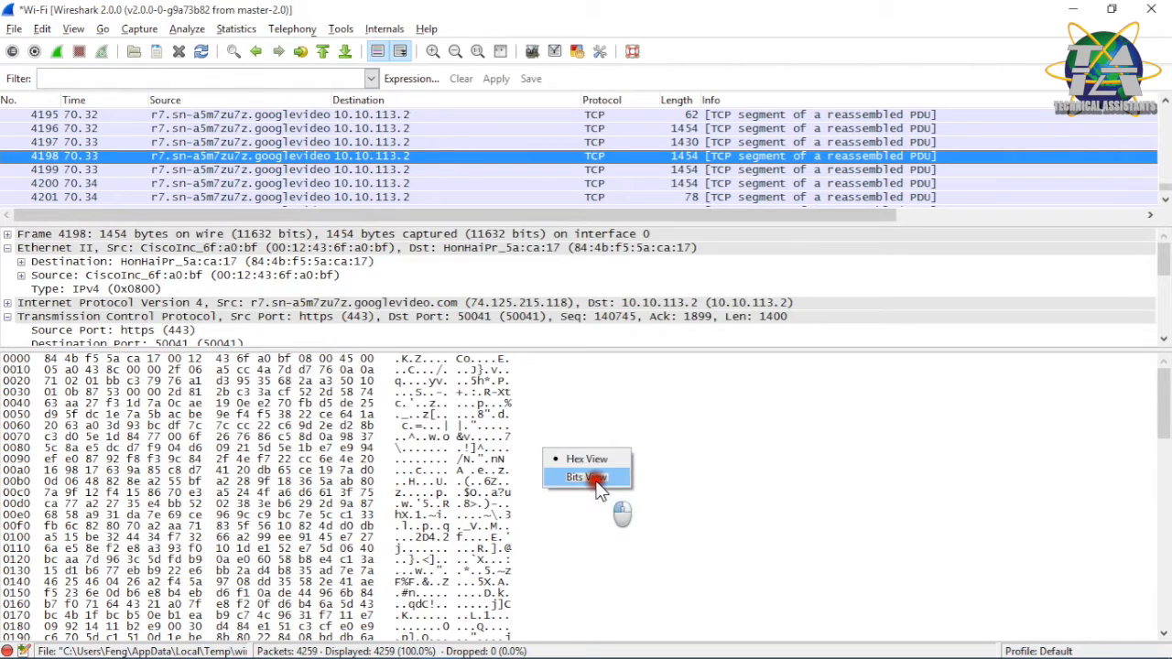
left_click(569, 477)
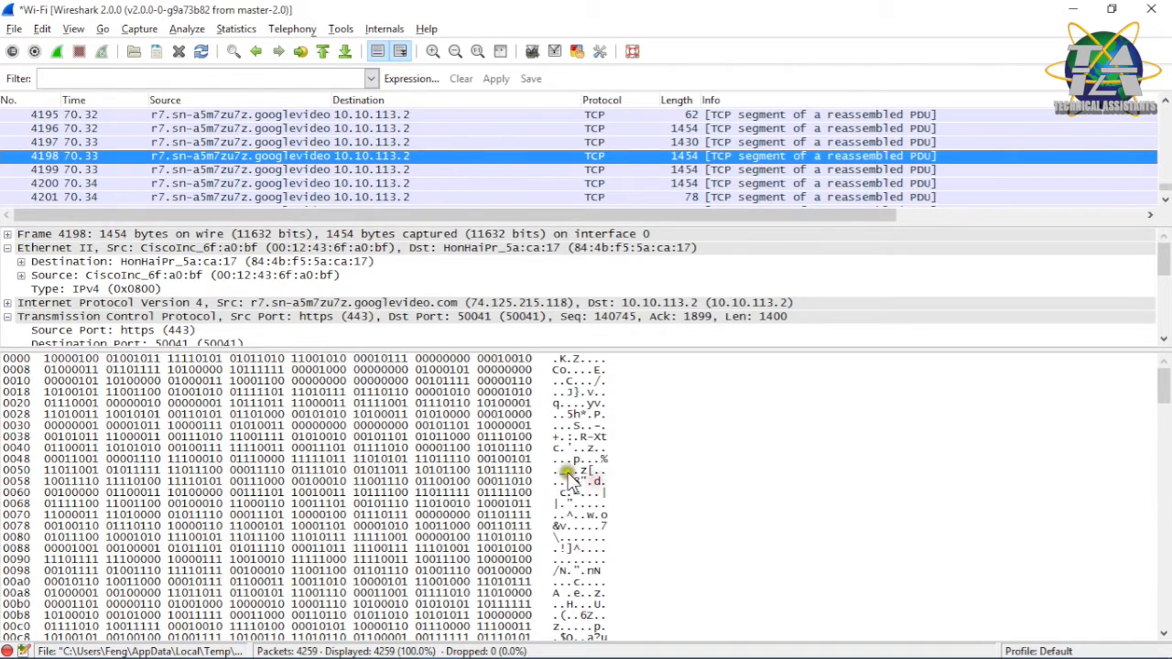
Examine the first bytes of packet 4198 in binary, compare them in Hex View, and return to Bits View.
left_click(68, 360)
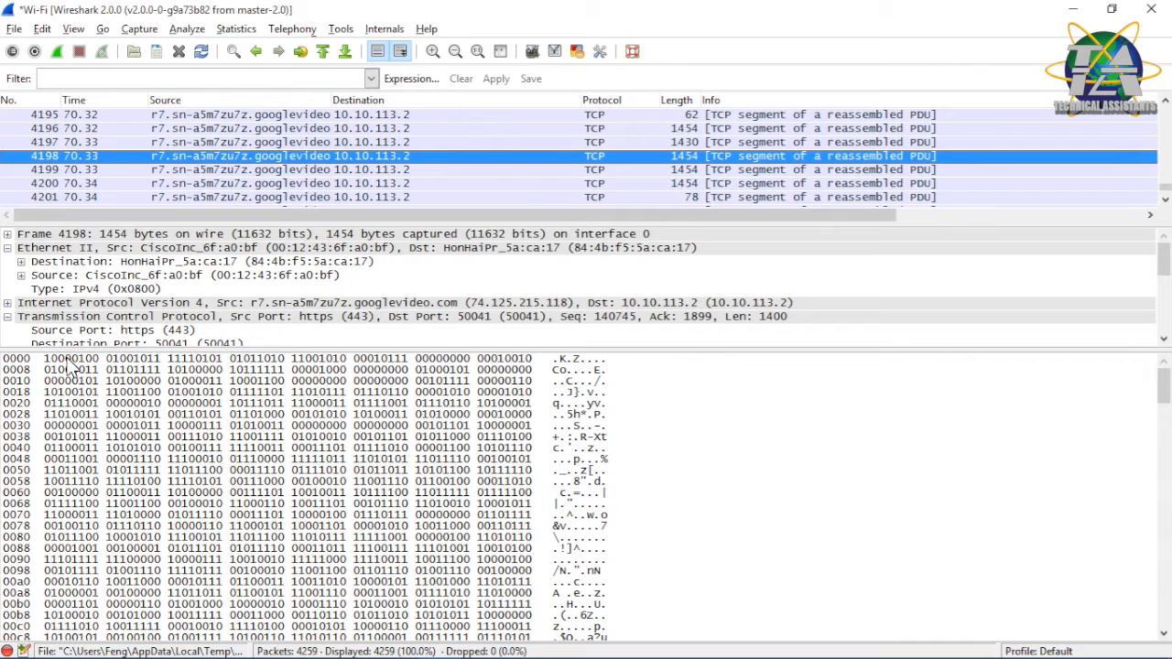
left_click(66, 360)
left_click(73, 359)
left_click(200, 364)
right_click(652, 413)
left_click(662, 413)
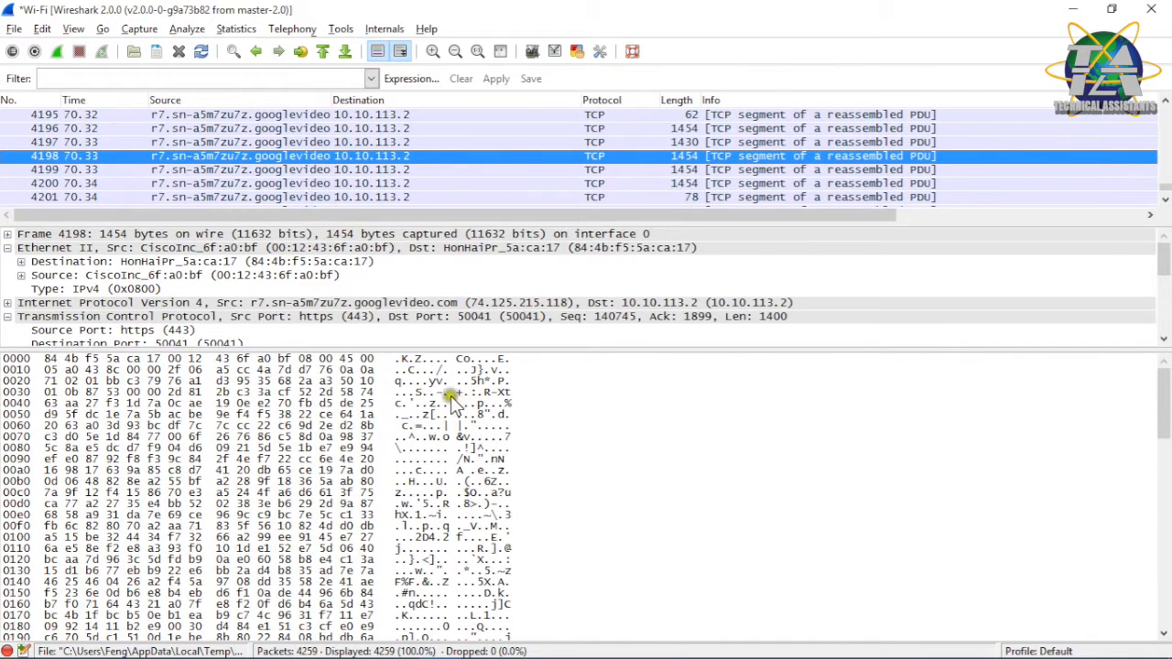
right_click(541, 455)
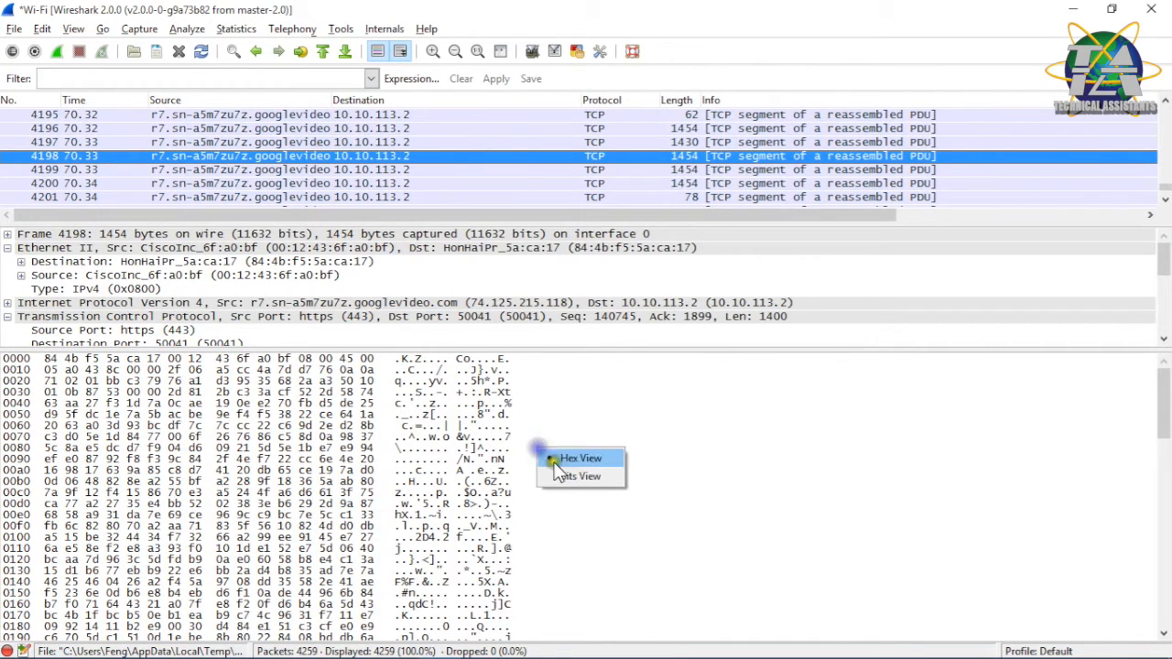
left_click(561, 474)
Shrink the packet bytes pane, enlarge the packet list, and select TCP packet 4205.
left_click_drag(536, 347, 521, 565)
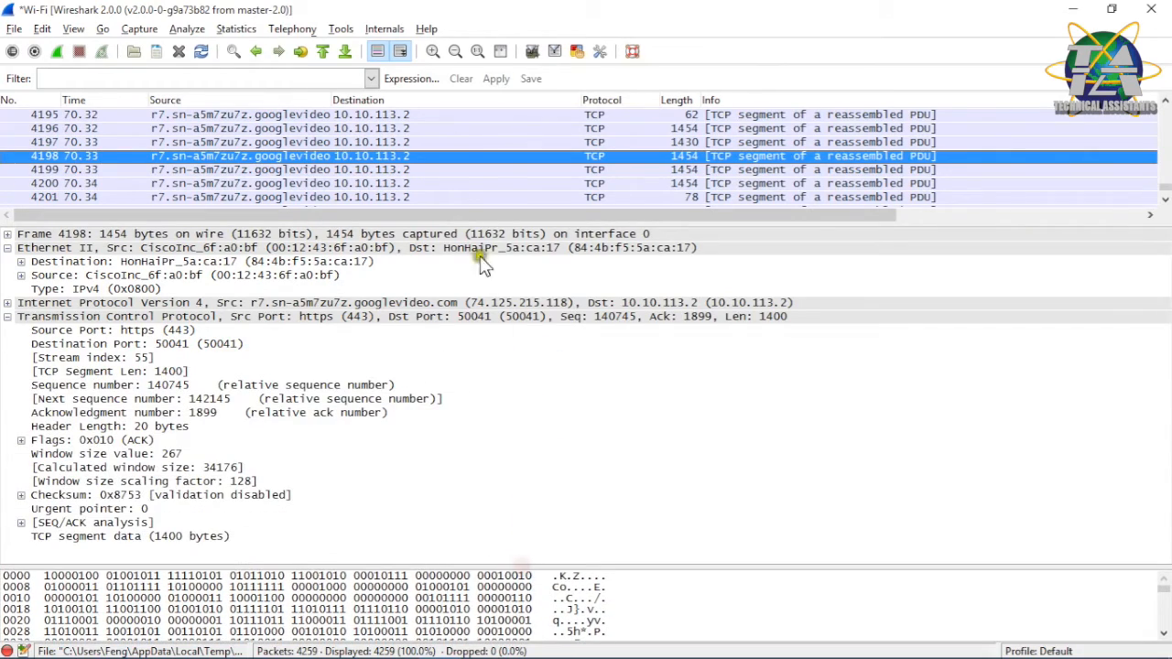
left_click_drag(494, 226, 491, 431)
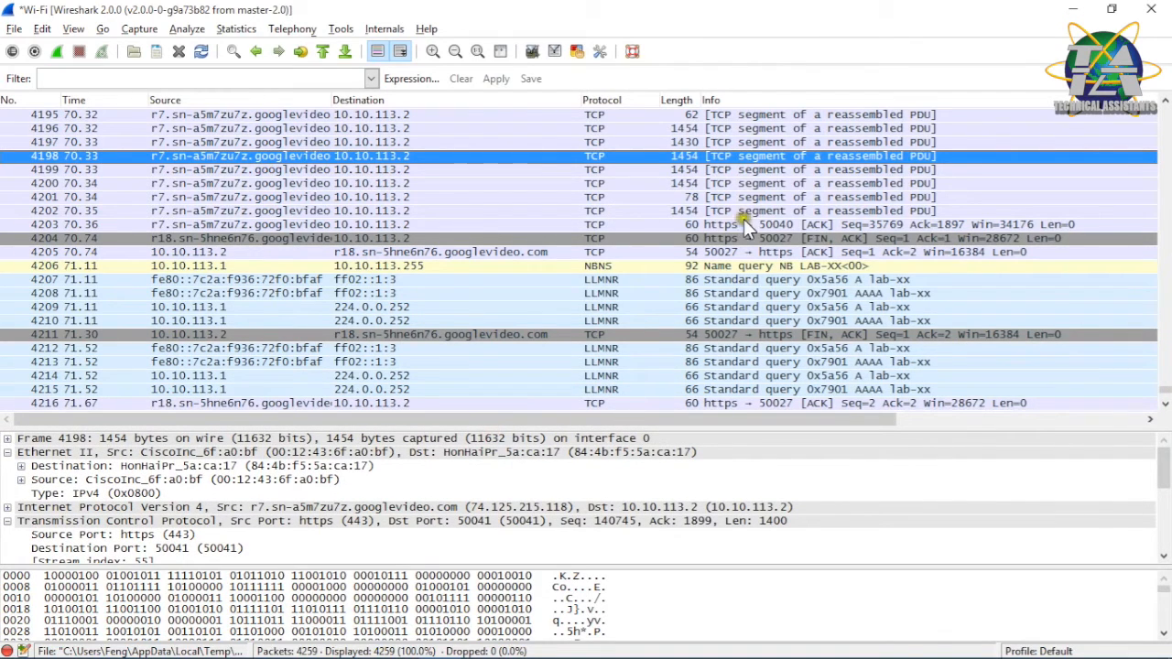
left_click(805, 253)
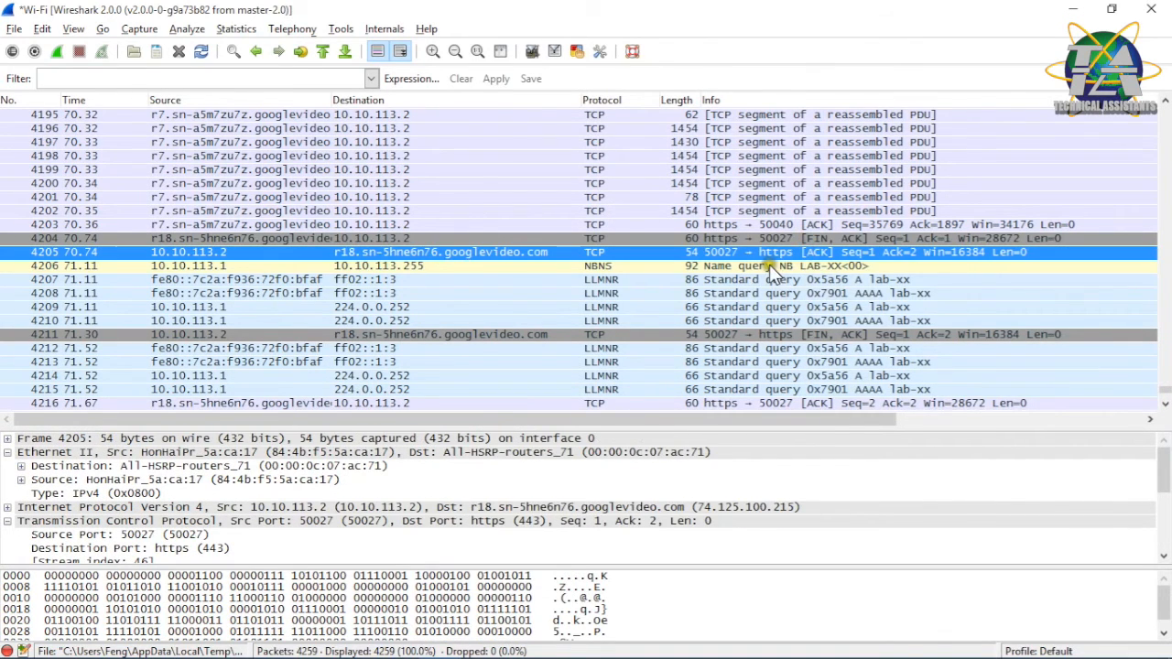
Review the packets down to the end of the list and select TLSv1.2 packet 4256 with the Client Key Exchange.
scroll(783, 269, "down", 3)
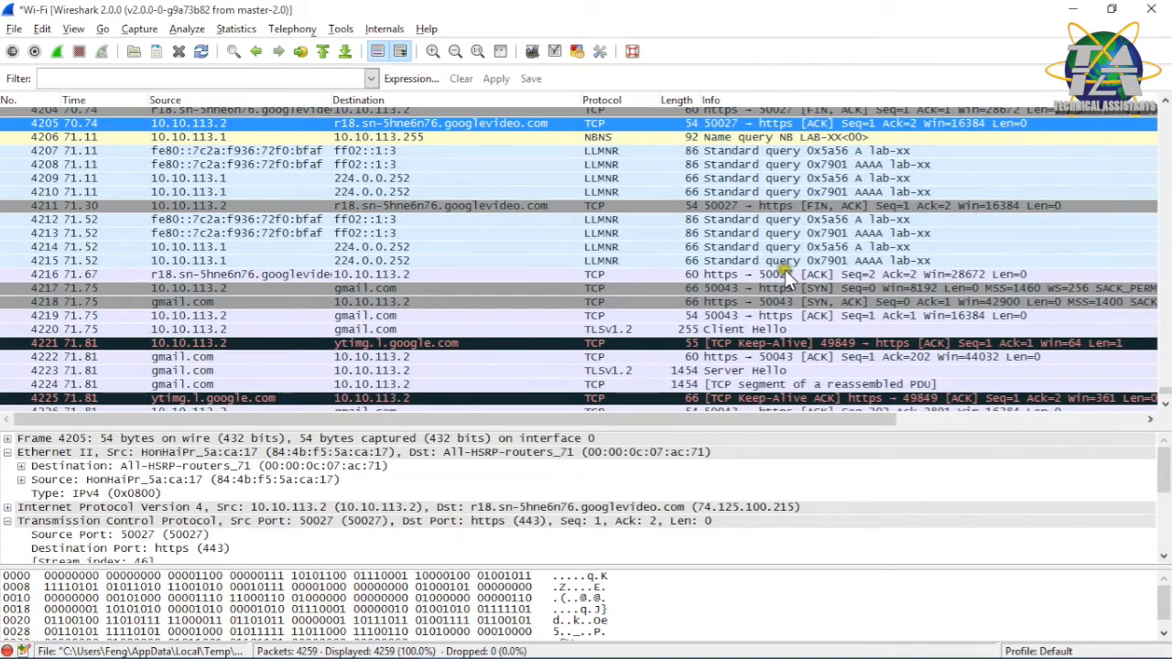
scroll(787, 269, "down", 1)
scroll(779, 247, "down", 1)
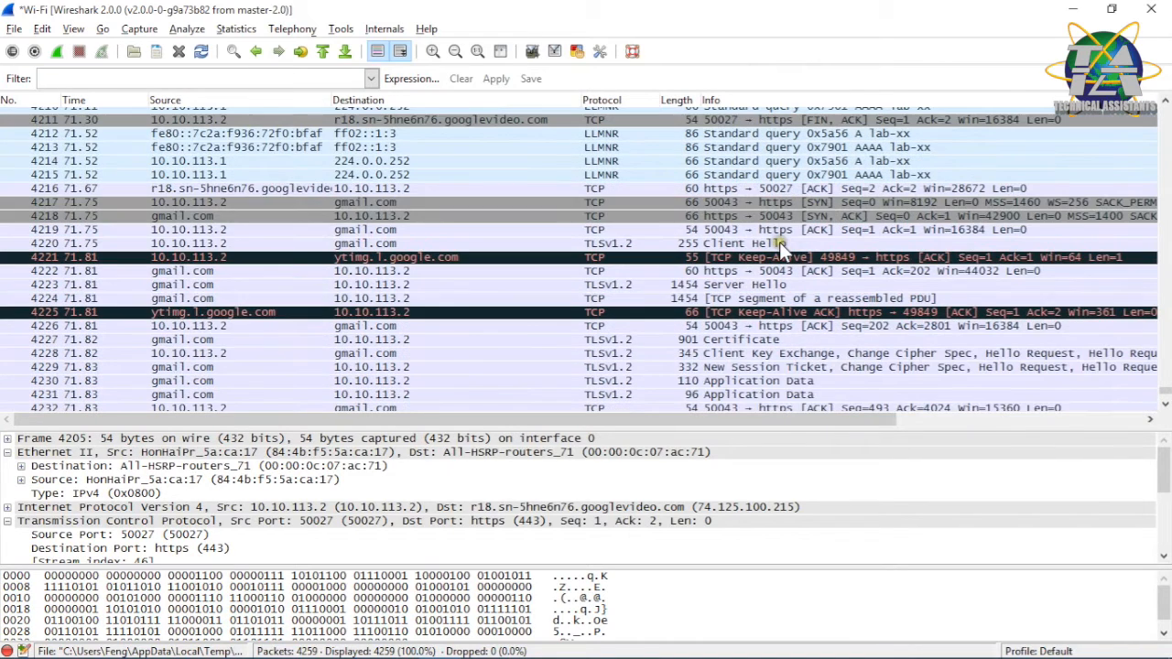
scroll(779, 242, "down", 3)
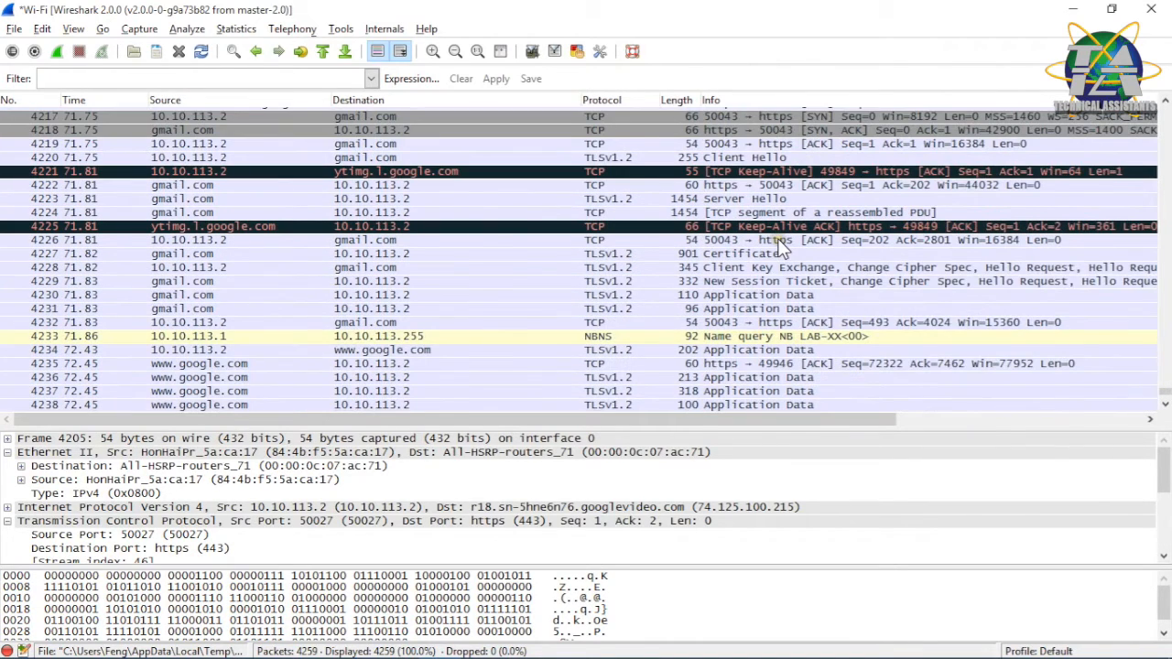
scroll(779, 245, "down", 1)
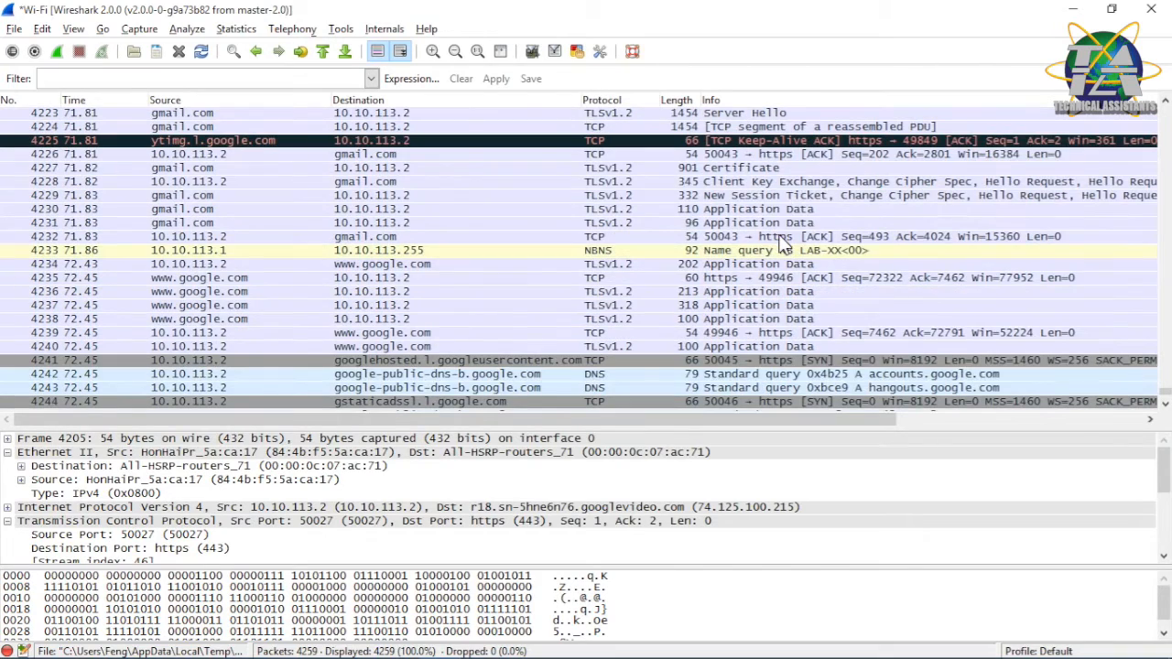
scroll(824, 197, "down", 1)
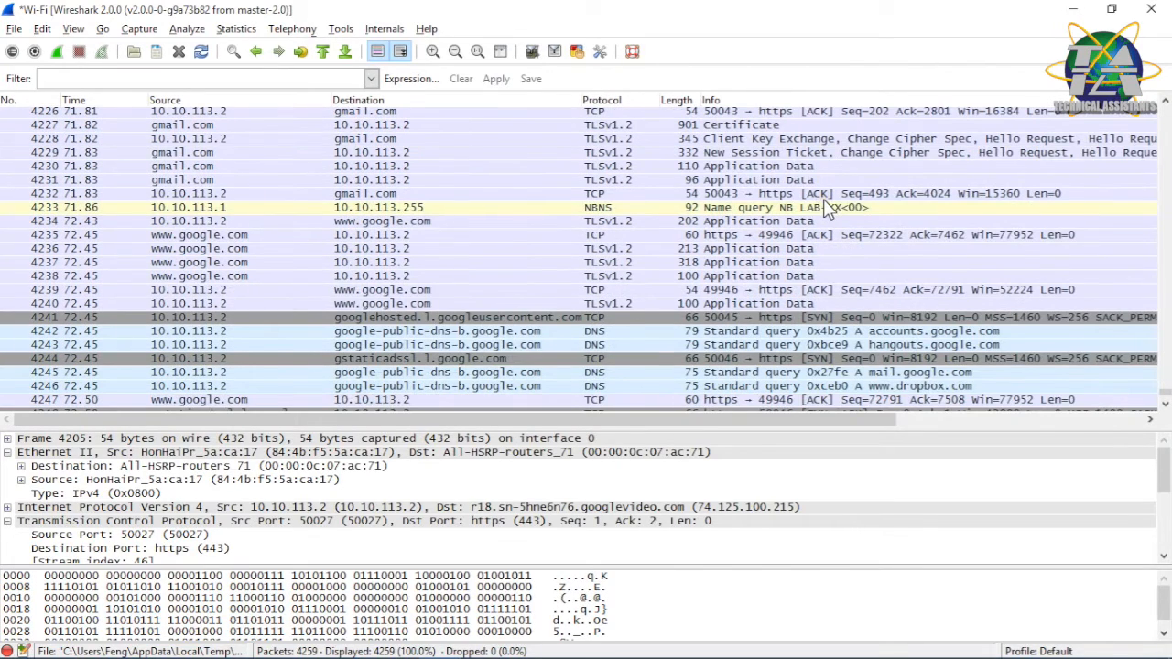
scroll(823, 198, "down", 3)
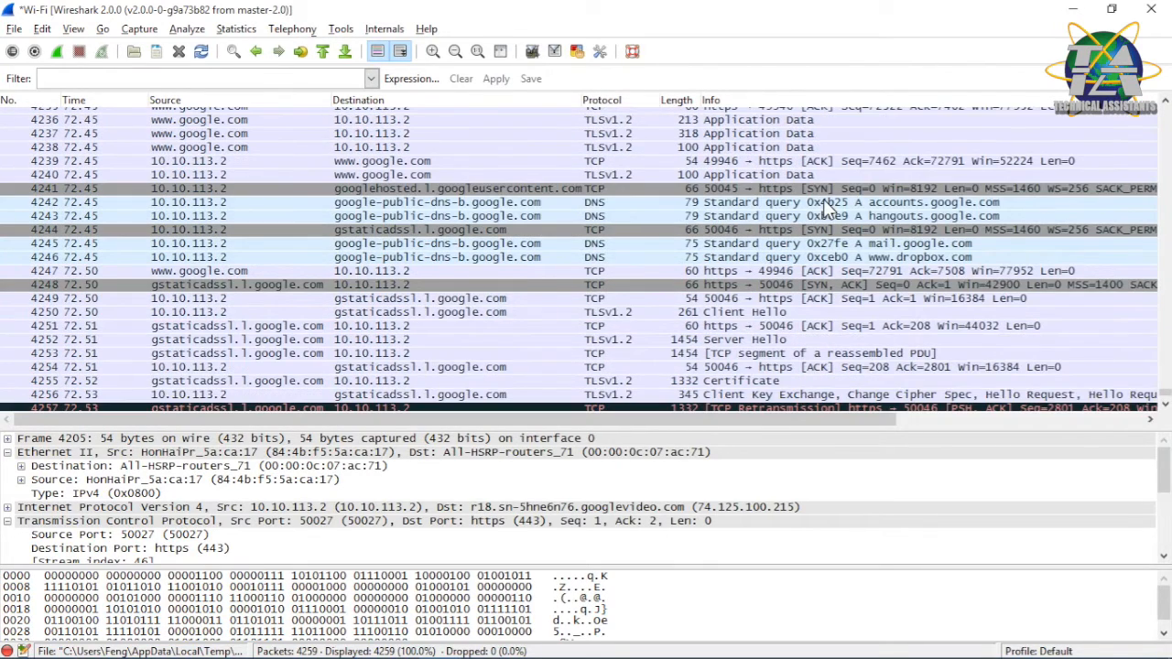
scroll(824, 212, "down", 1)
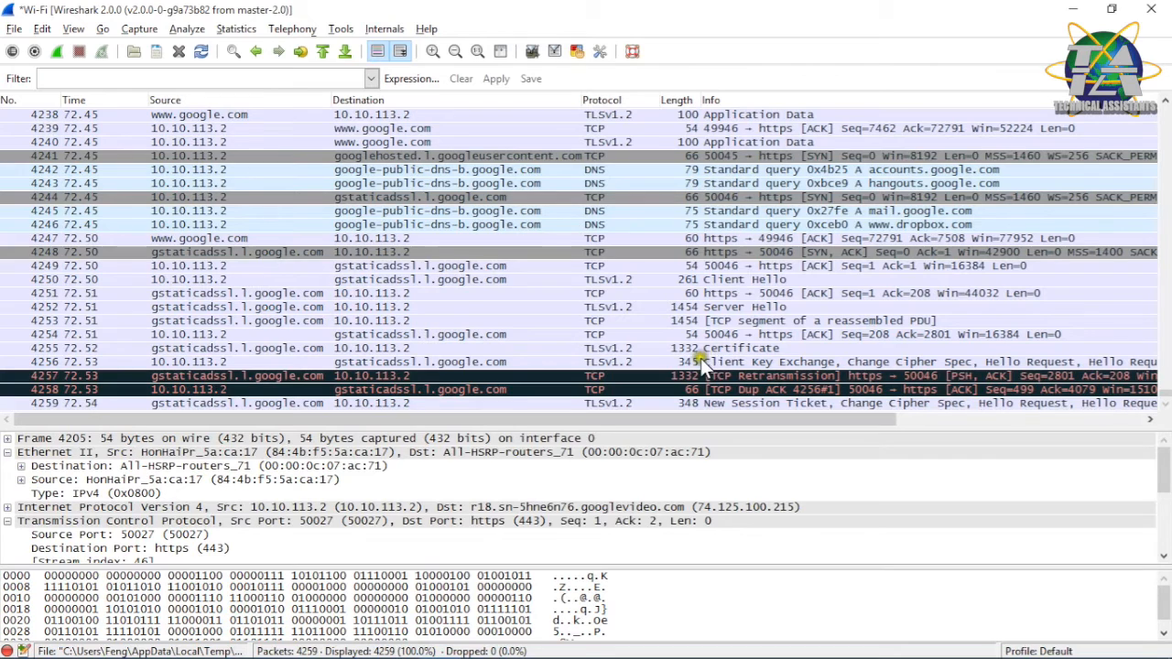
left_click(726, 361)
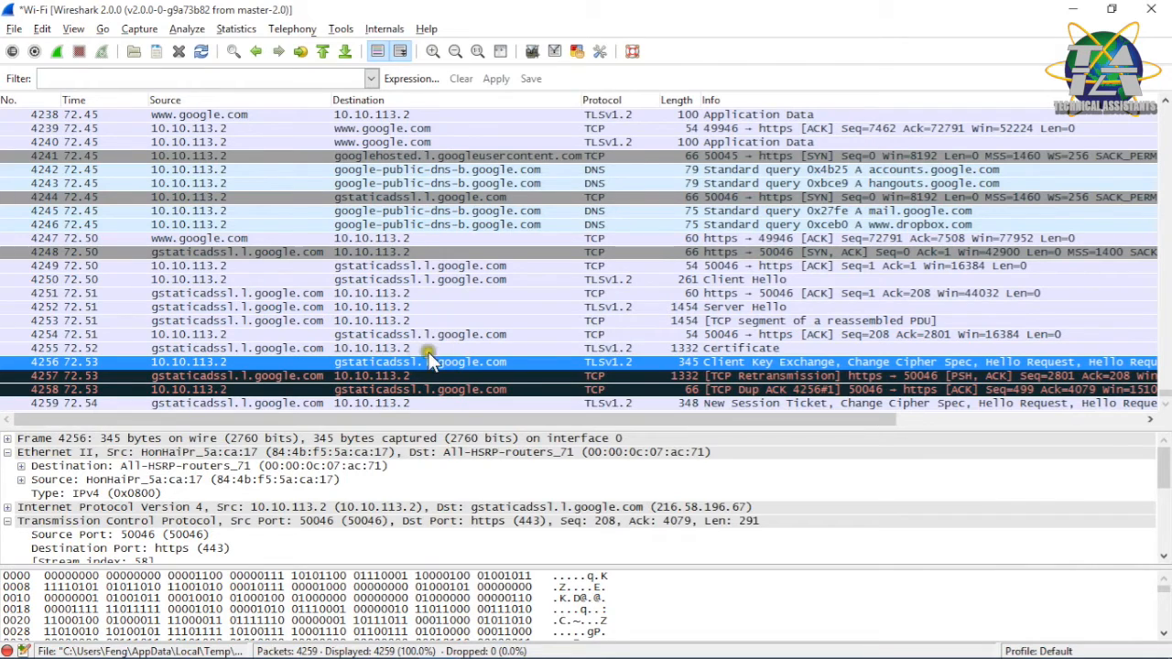
Follow the TCP stream of packet 4256, examine the Google and YouTube domain names in the raw conversation, and close the stream window.
right_click(376, 367)
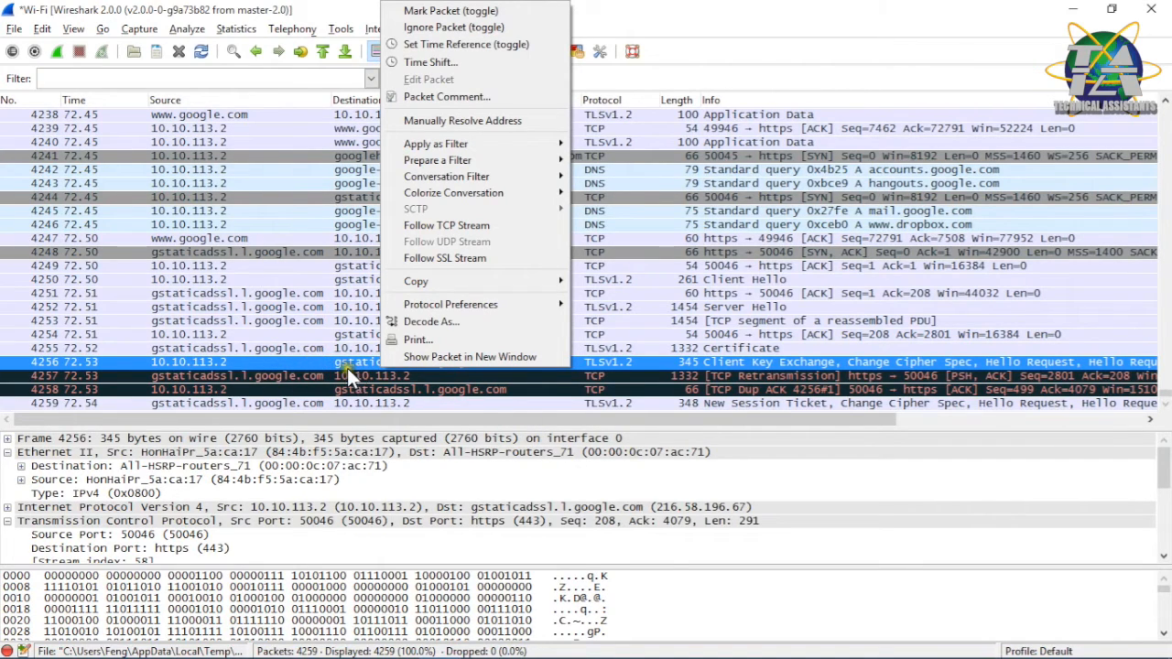
left_click(474, 226)
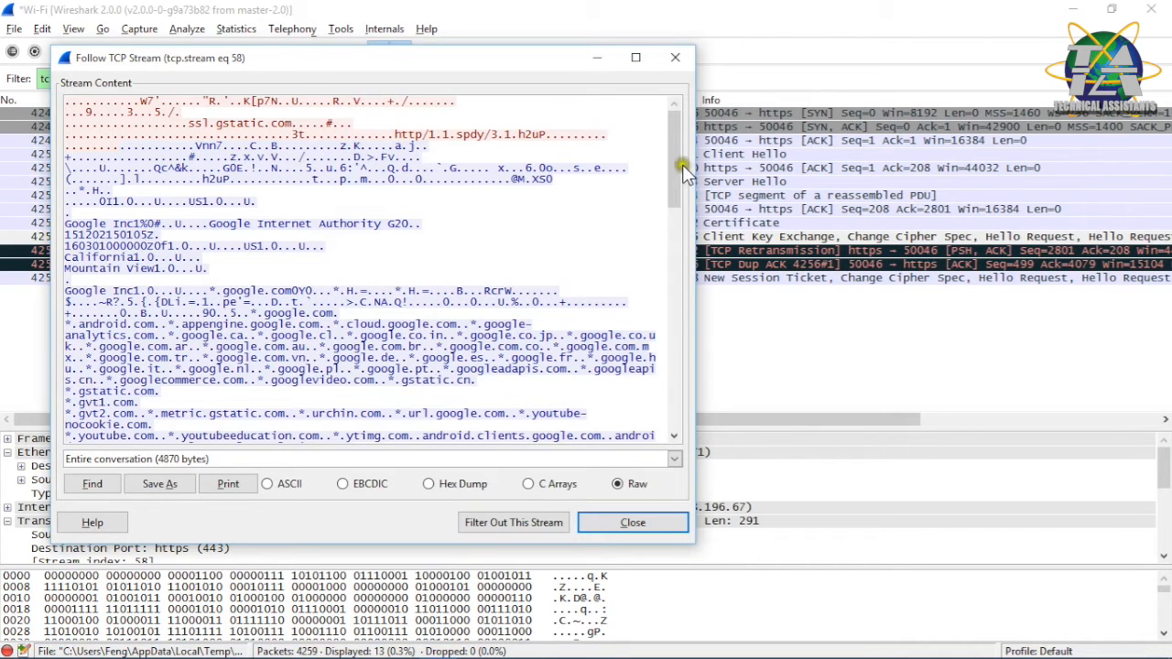
left_click_drag(682, 165, 684, 205)
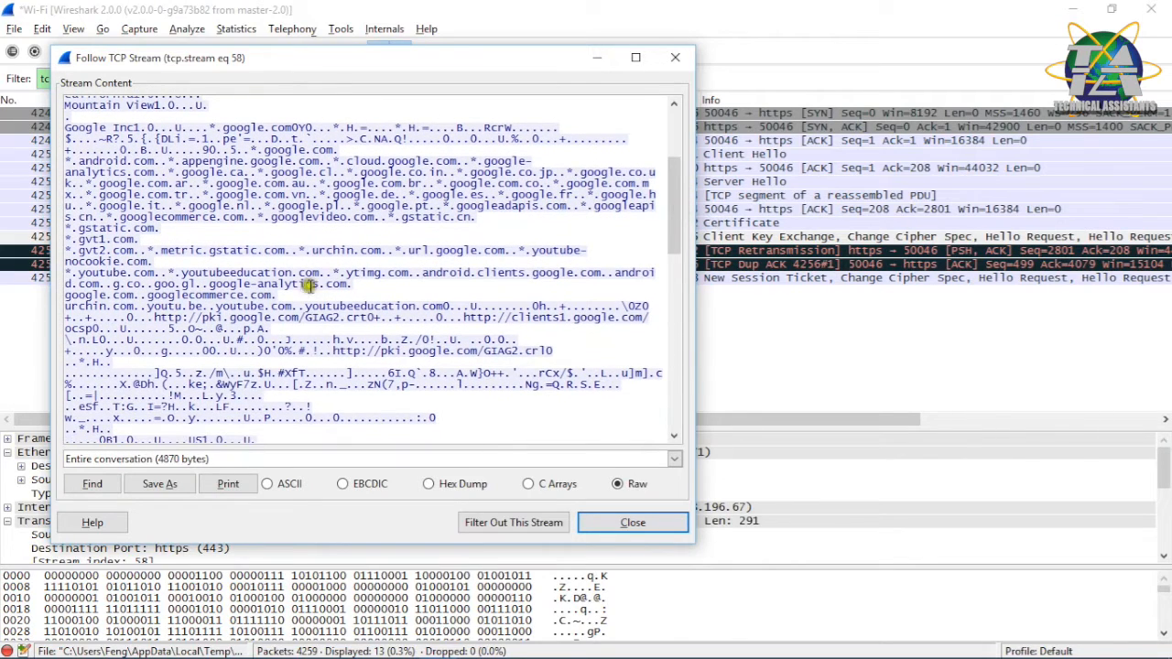
left_click(208, 305)
left_click_drag(209, 304, 468, 308)
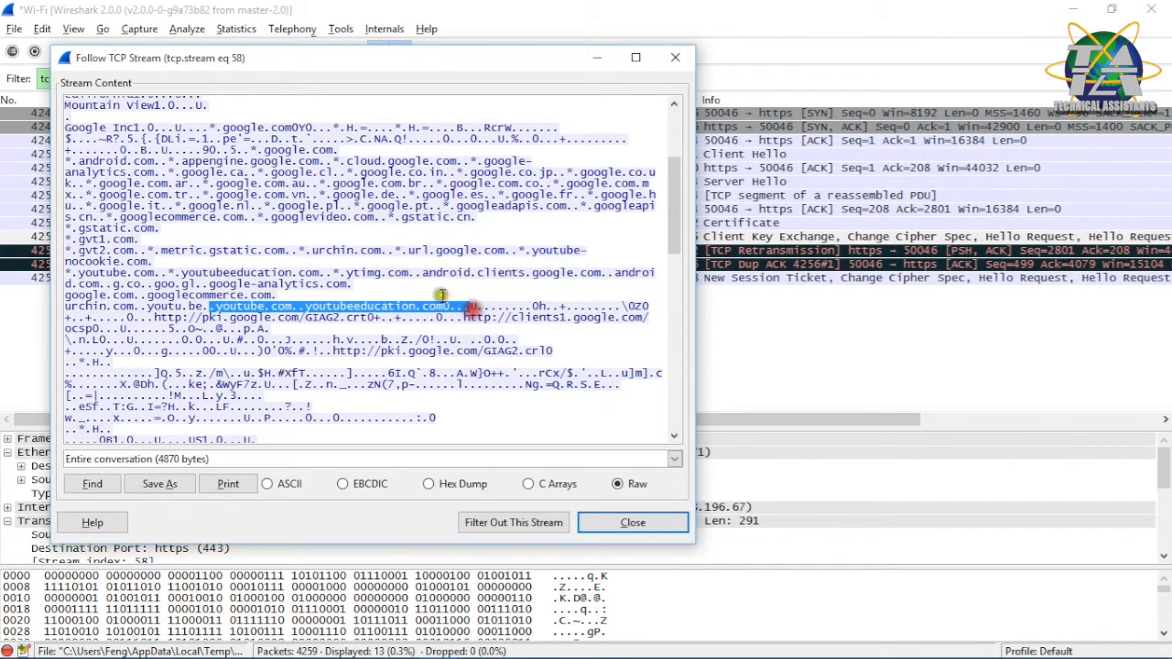
left_click_drag(400, 250, 512, 250)
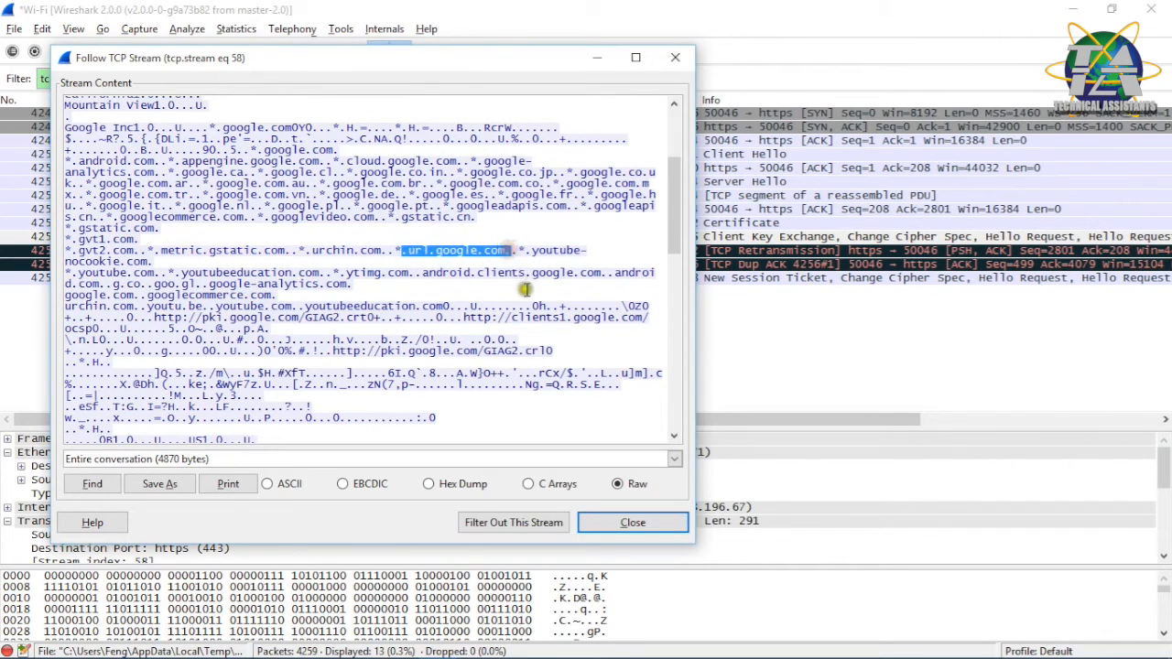
scroll(526, 290, "down", 10)
scroll(540, 302, "down", 8)
left_click(621, 522)
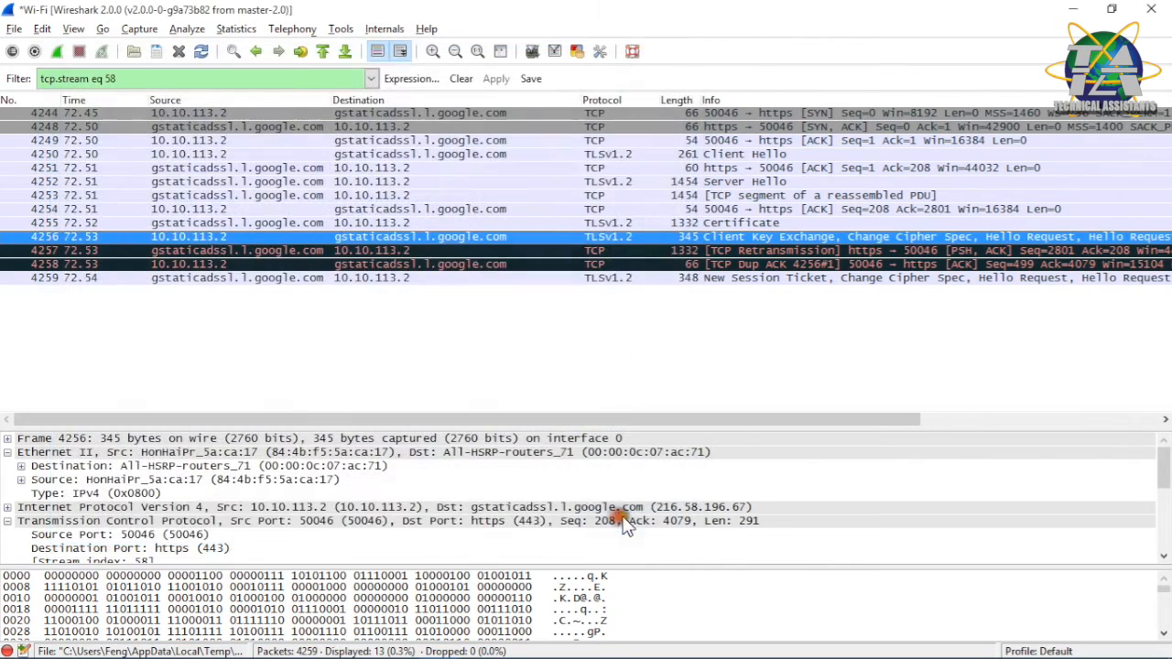
Enlarge the packet details pane and expand the Frame section of packet 4256 to review it down to the Ethernet II section.
left_click_drag(452, 421, 462, 266)
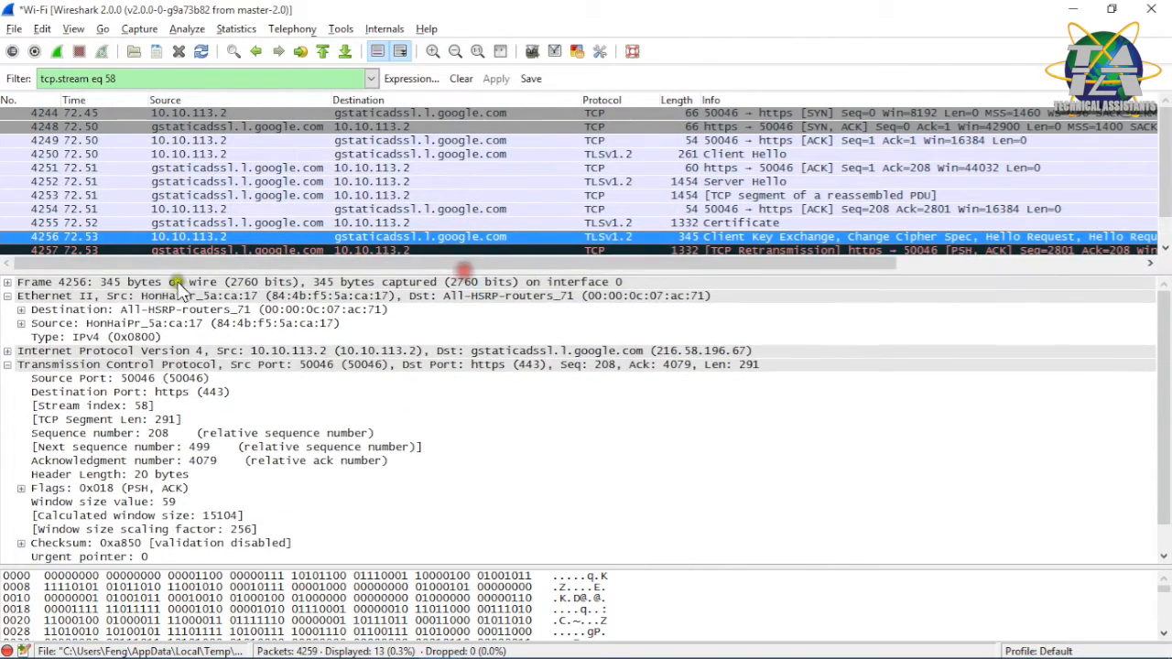
left_click(9, 282)
left_click(7, 282)
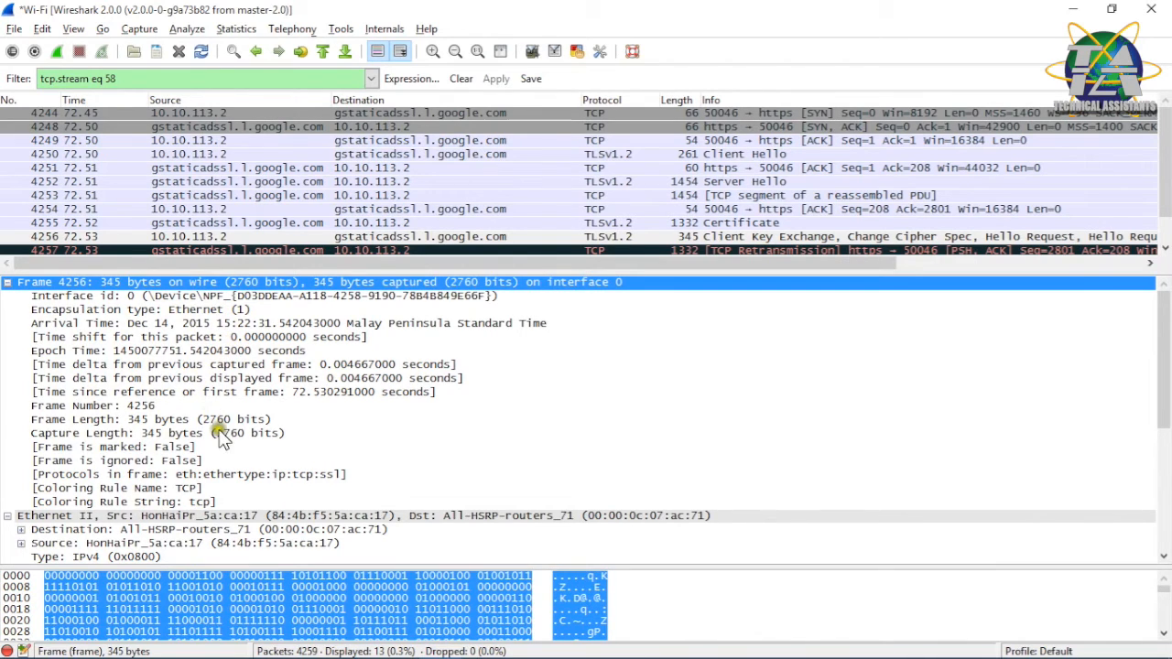
scroll(240, 434, "down", 1)
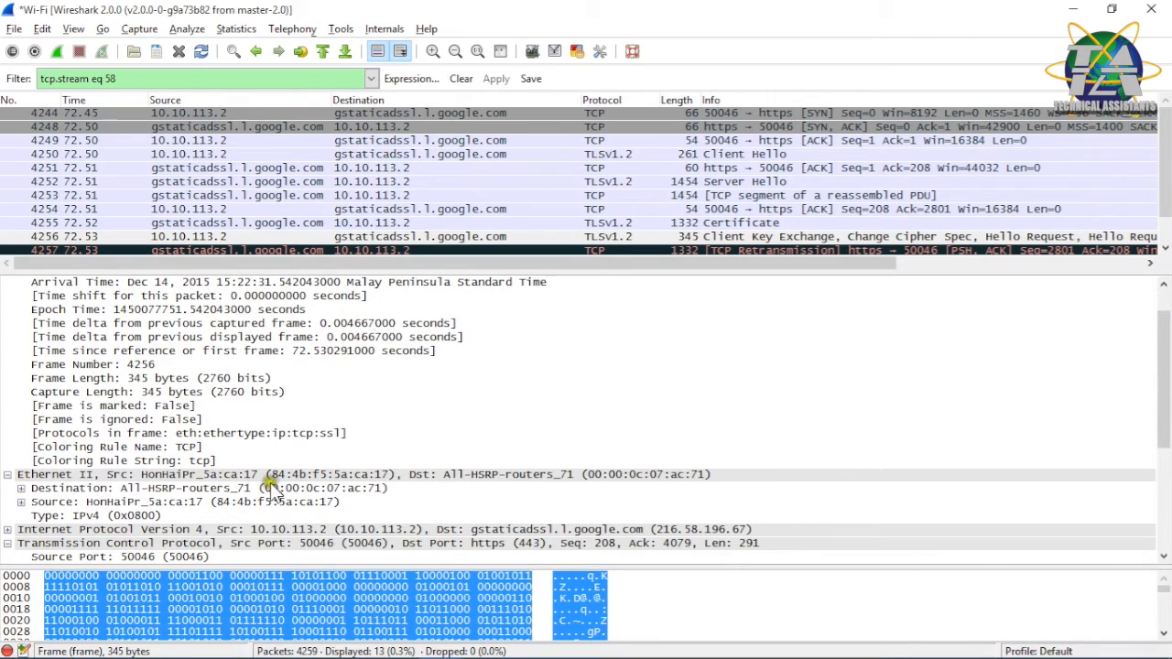
scroll(272, 493, "down", 1)
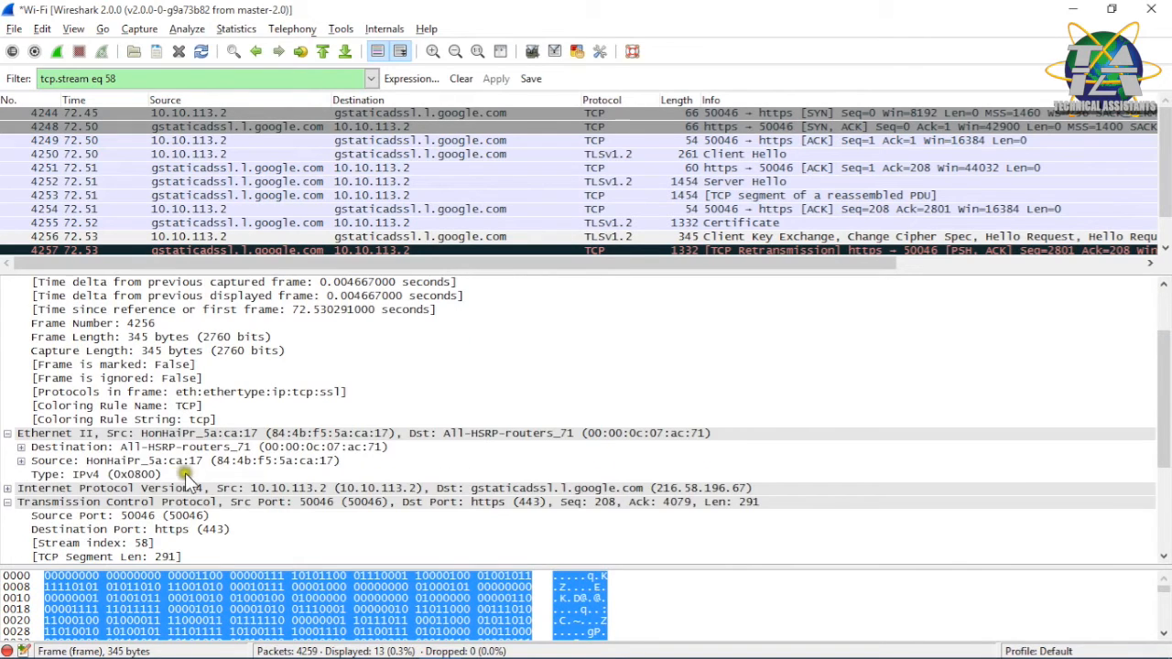
Examine the Destination and Source hardware address fields under Ethernet II together with their matching bytes, ending on Source.
left_click(119, 461)
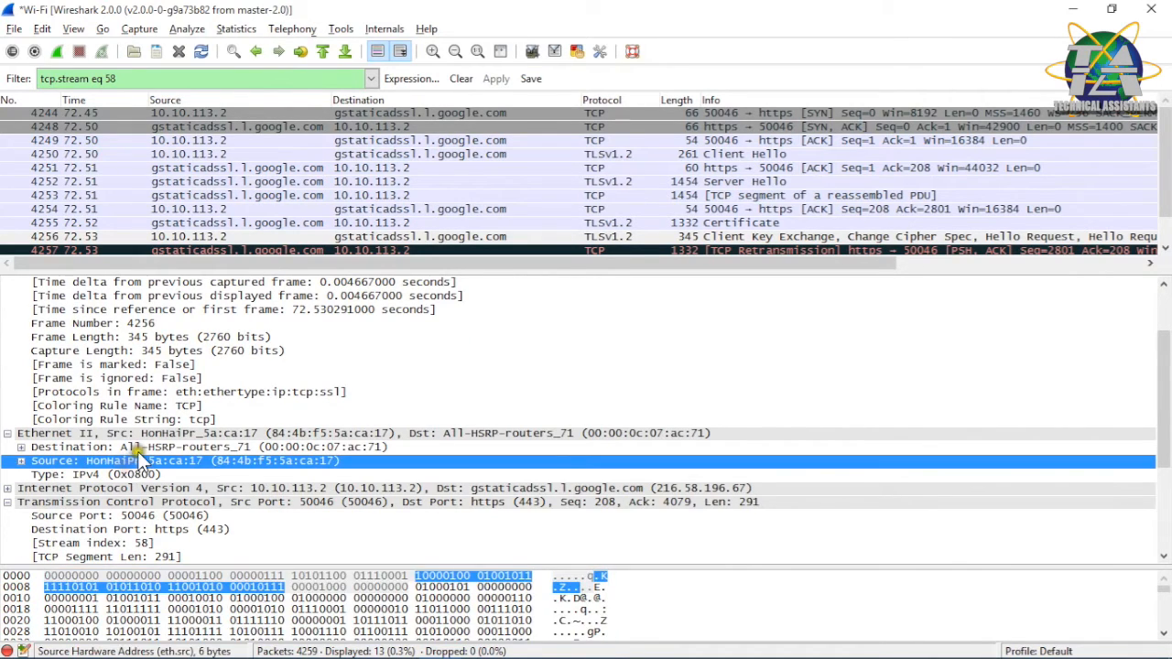
left_click(139, 449)
left_click(172, 464)
left_click(553, 467)
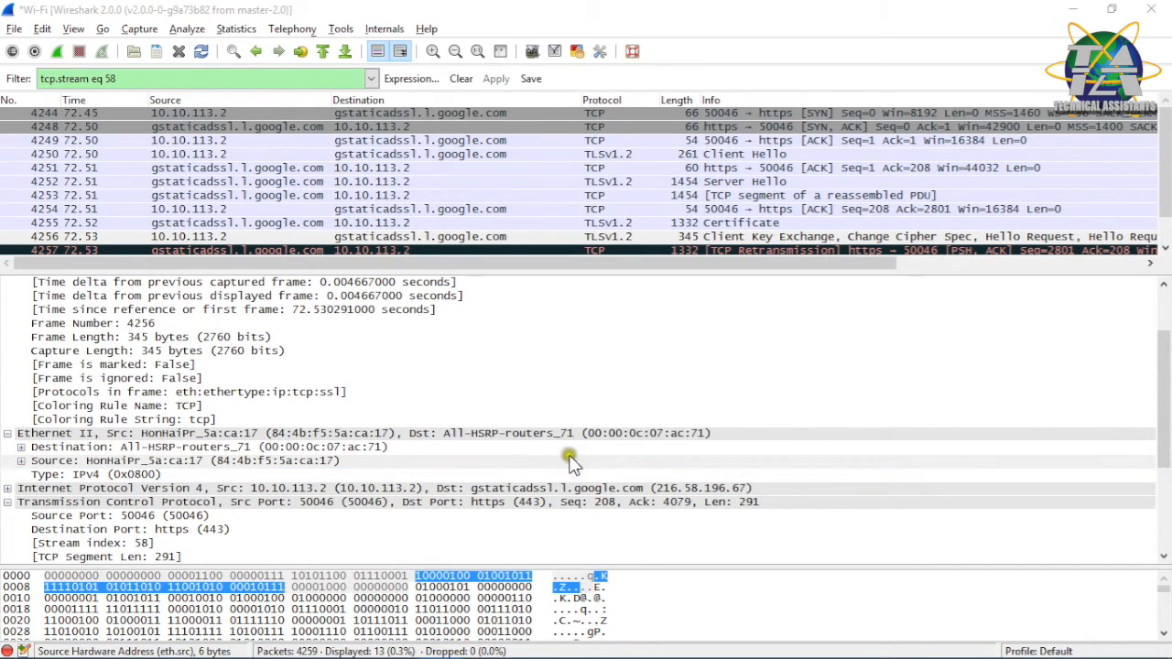
left_click(458, 446)
key("super")
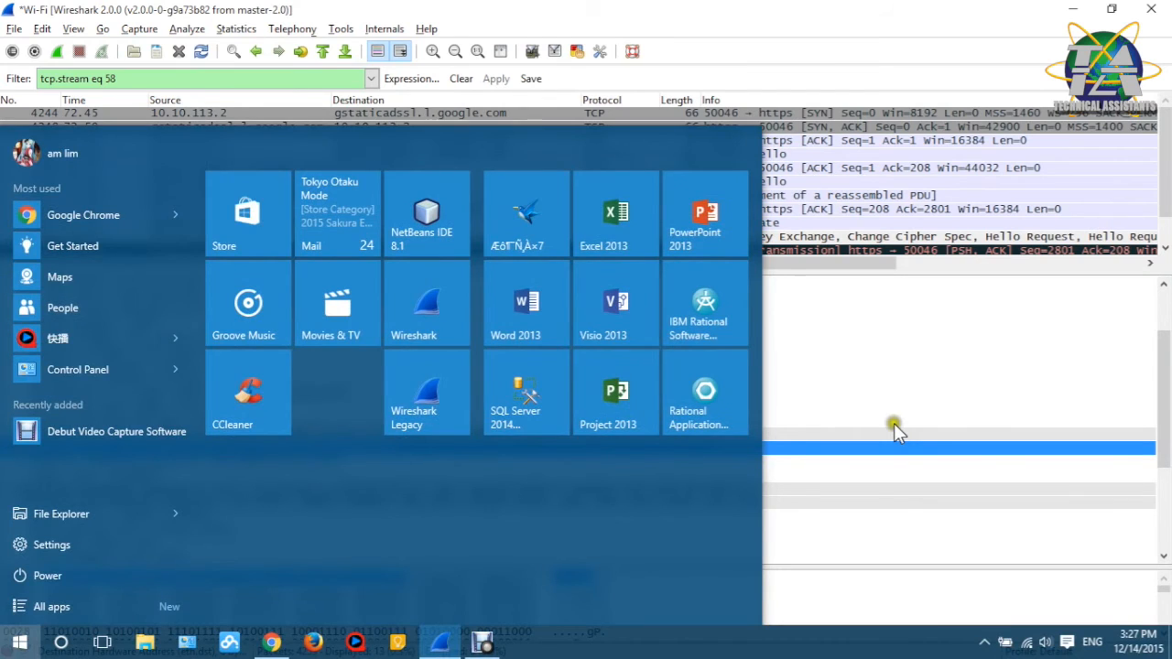
key("super")
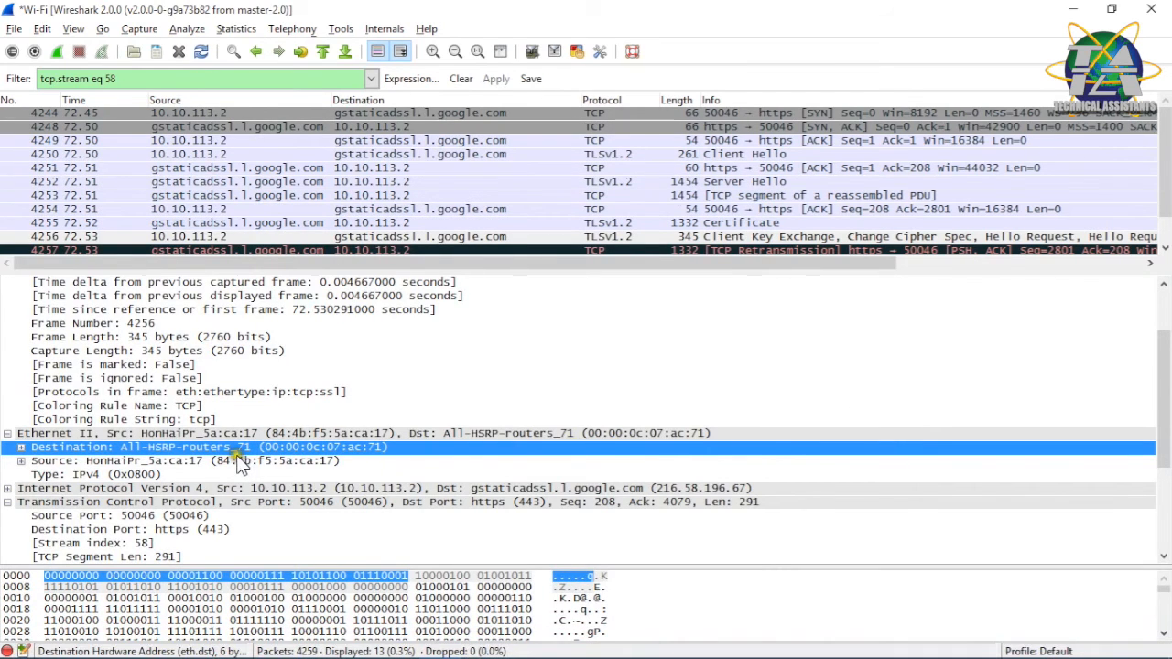
left_click(236, 462)
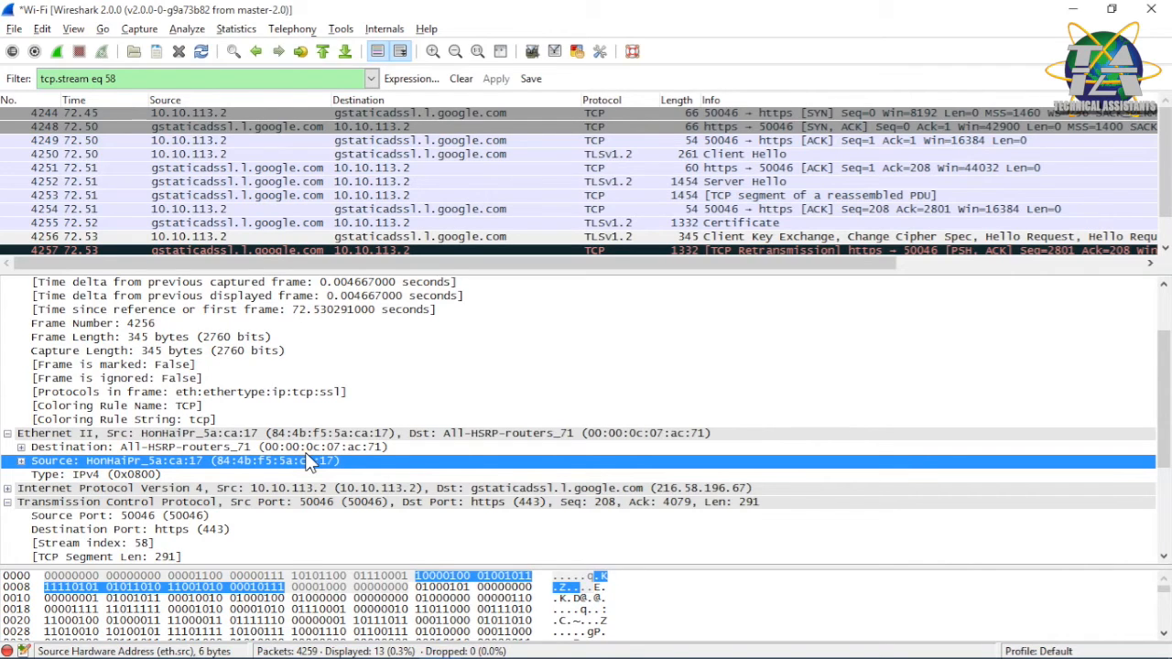
Open a Windows Command Prompt and run ipconfig /all.
key("super+r")
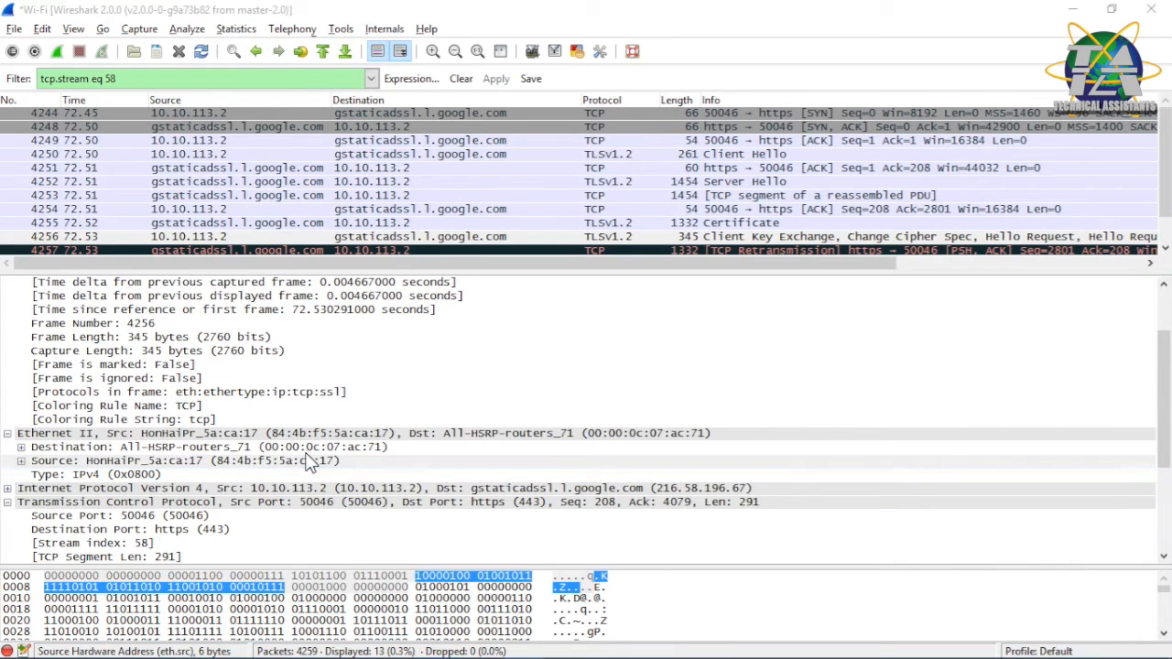
key("Return")
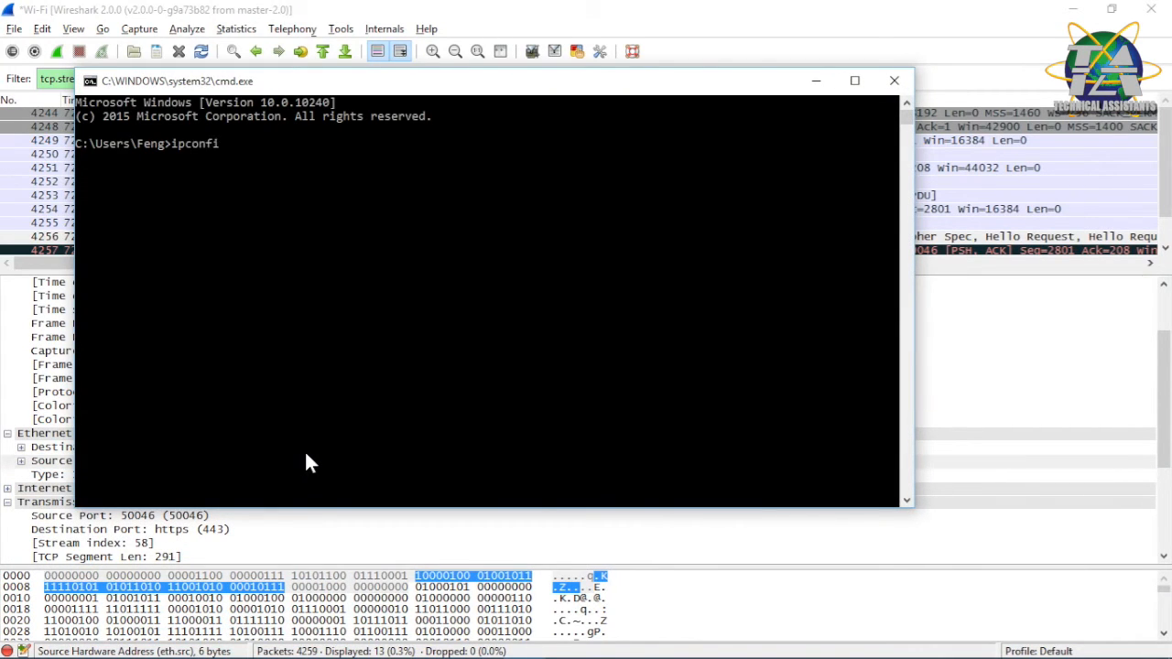
type("ipconfig /all")
key("Return")
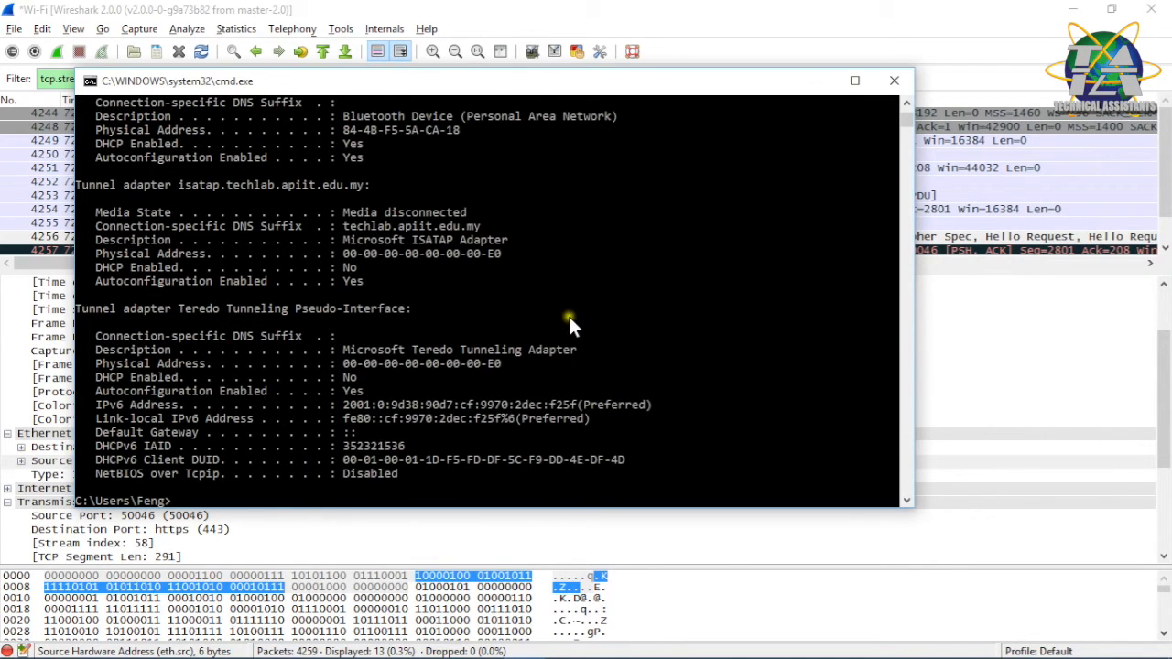
Find the Wireless LAN adapter Wi-Fi section in the command output and highlight its link-local IPv6 address and physical address.
scroll(576, 320, "up", 15)
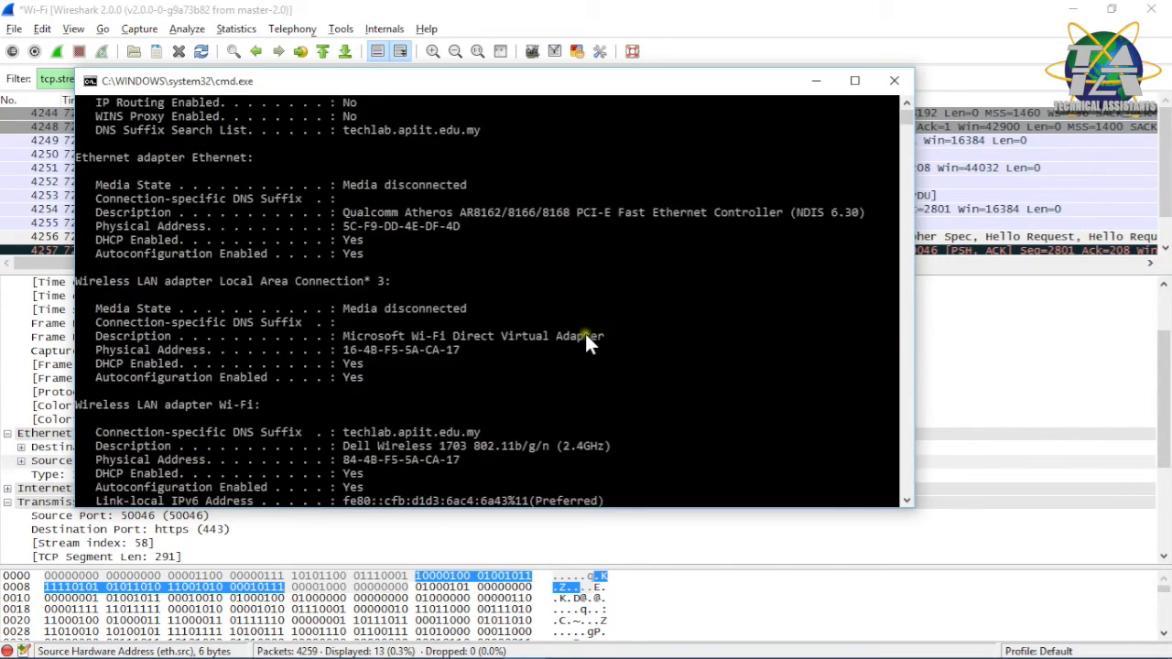
scroll(587, 340, "up", 4)
scroll(587, 338, "down", 3)
scroll(418, 235, "down", 5)
scroll(429, 237, "down", 2)
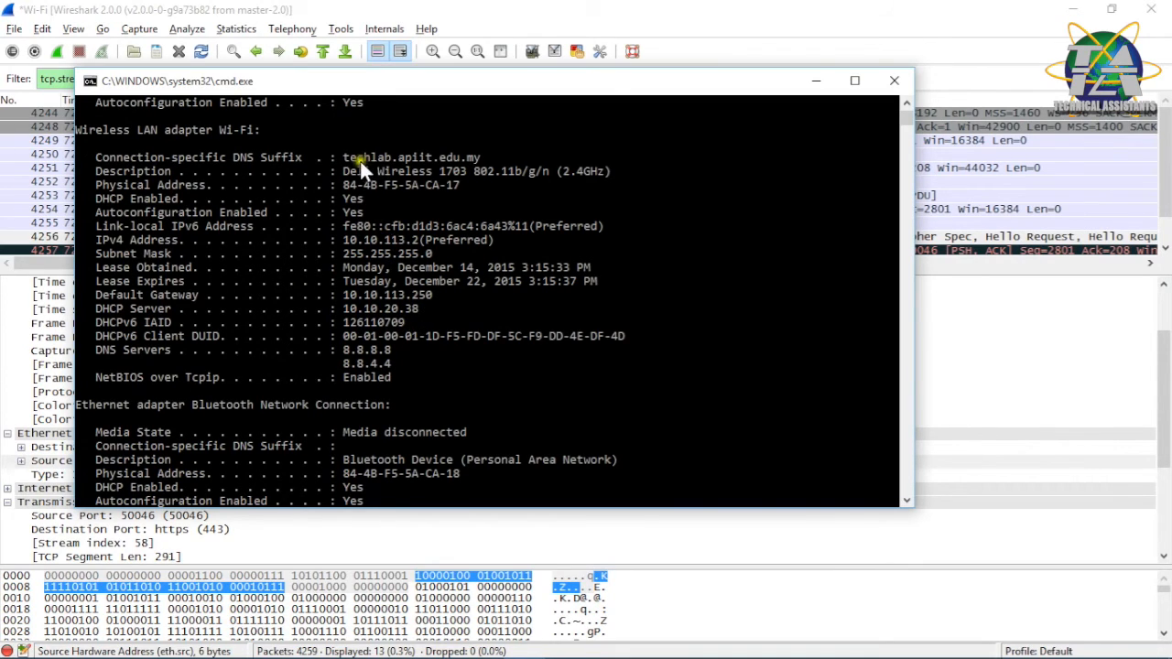
left_click_drag(380, 224, 381, 234)
left_click_drag(334, 223, 595, 224)
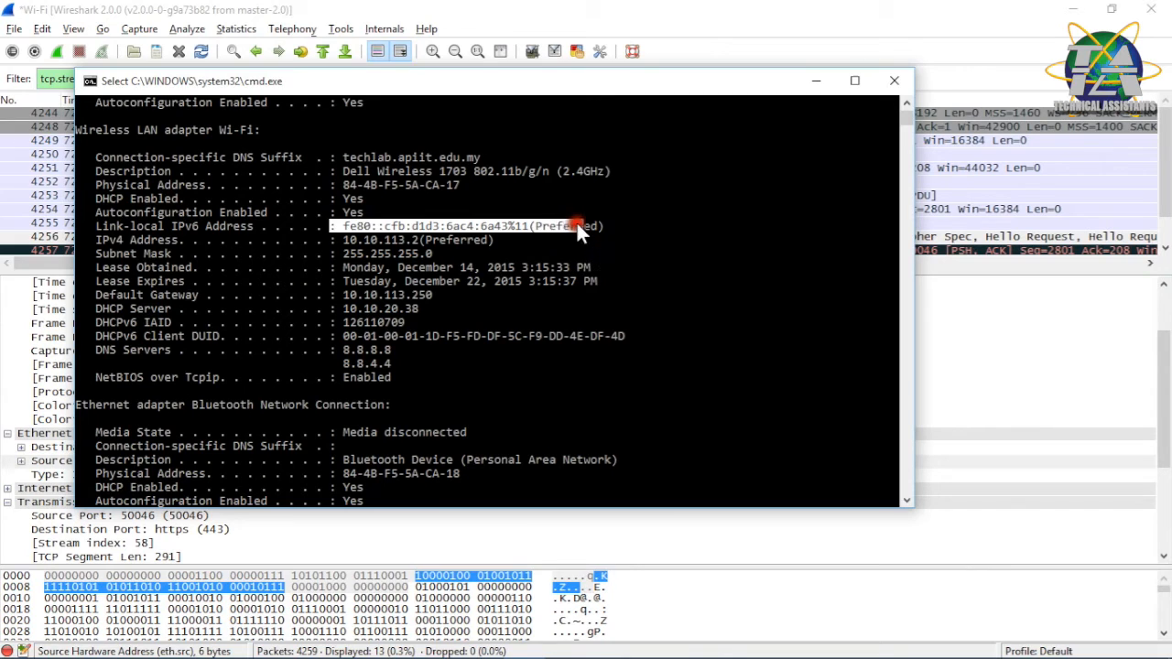
scroll(359, 295, "down", 2)
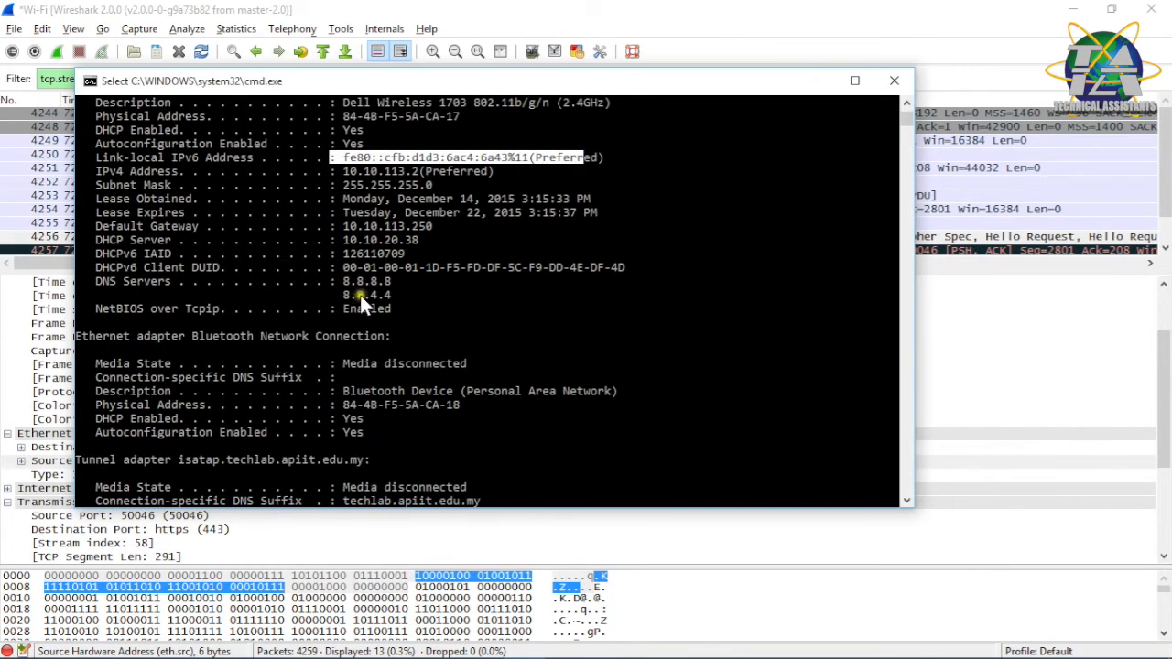
scroll(389, 295, "up", 2)
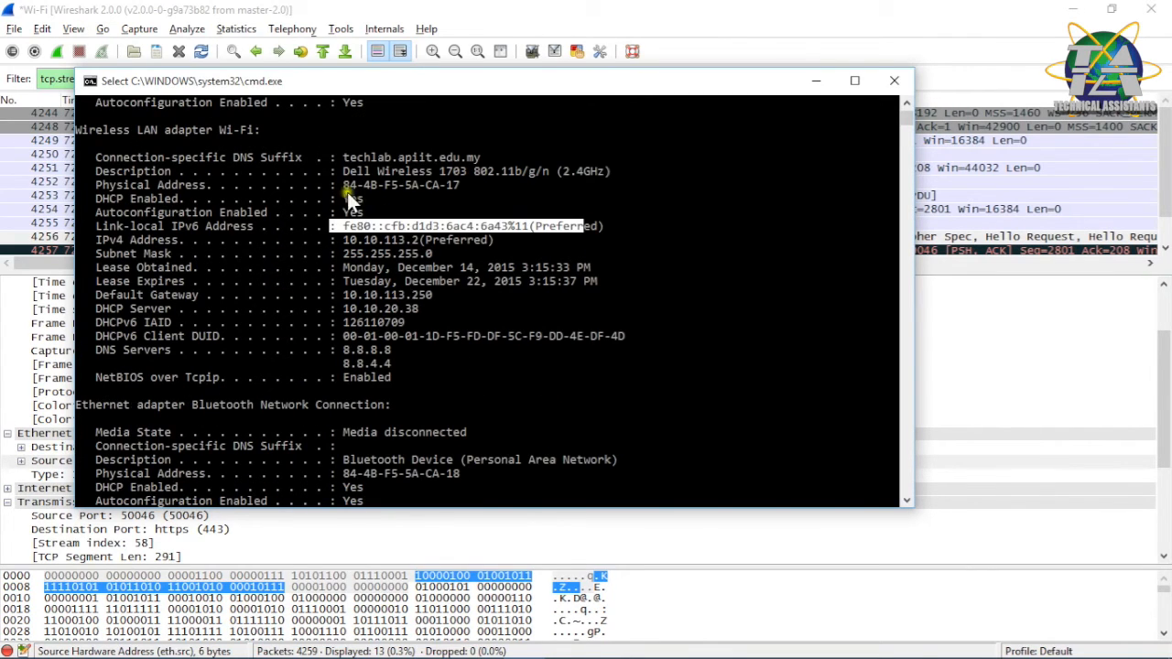
left_click_drag(340, 183, 466, 185)
Move the Command Prompt window aside to compare the Wi-Fi physical address with the packet's Ethernet source address, and close the Command Prompt.
left_click_drag(539, 82, 1028, 119)
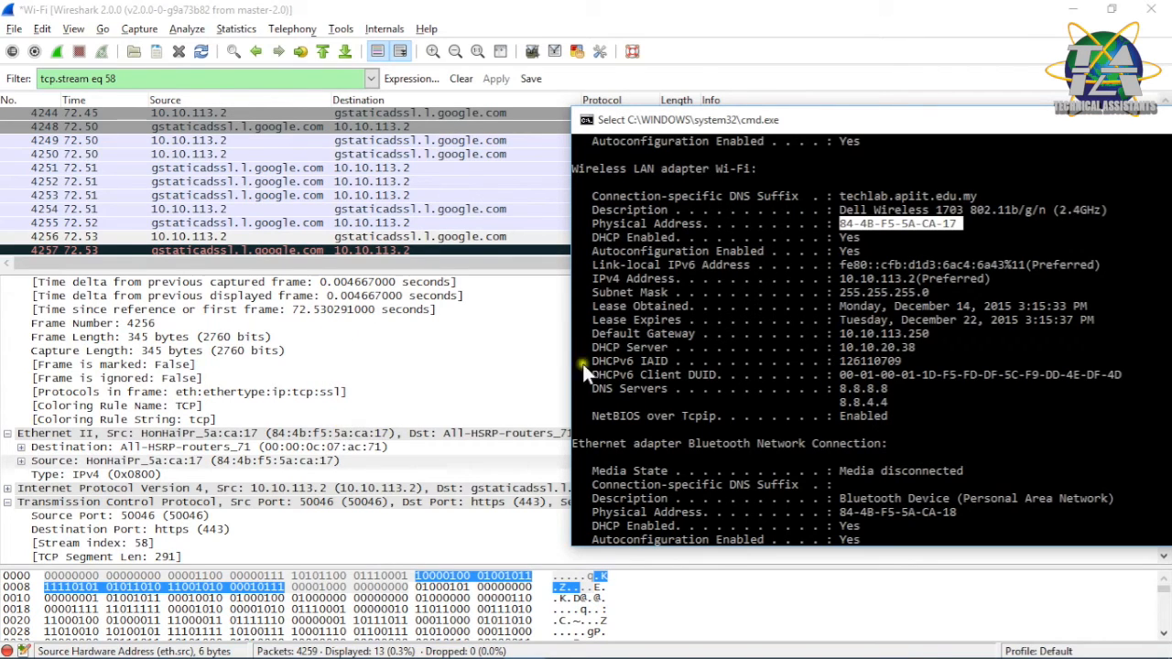
left_click_drag(818, 121, 391, 121)
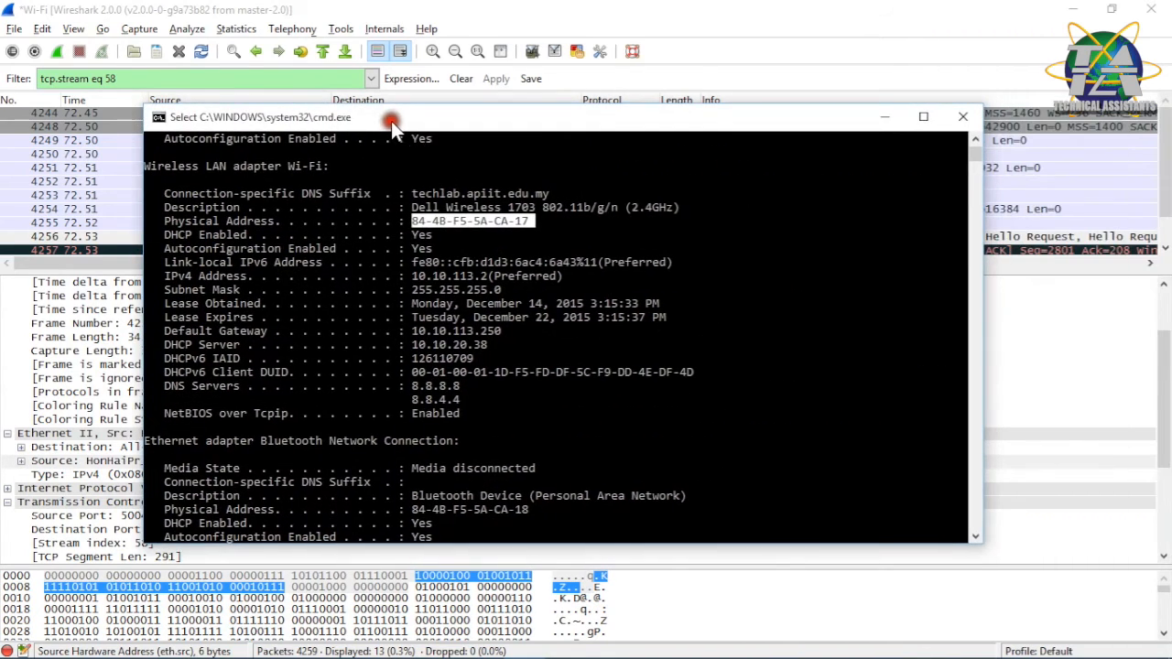
left_click(963, 119)
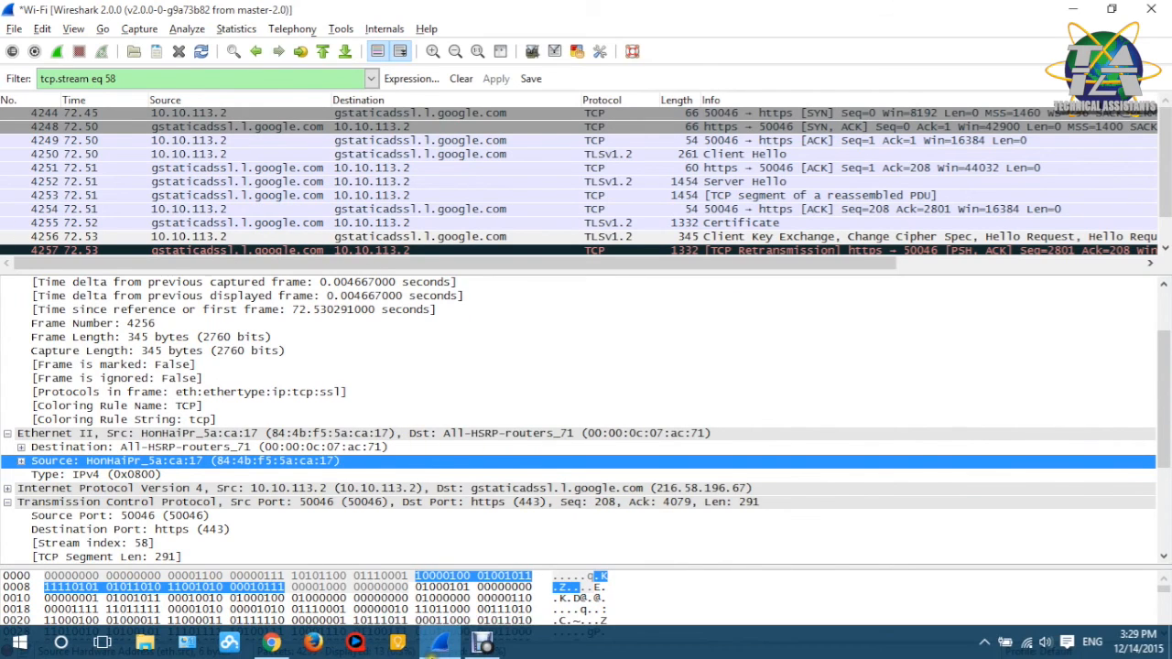
mouse_move(485, 647)
left_click(485, 647)
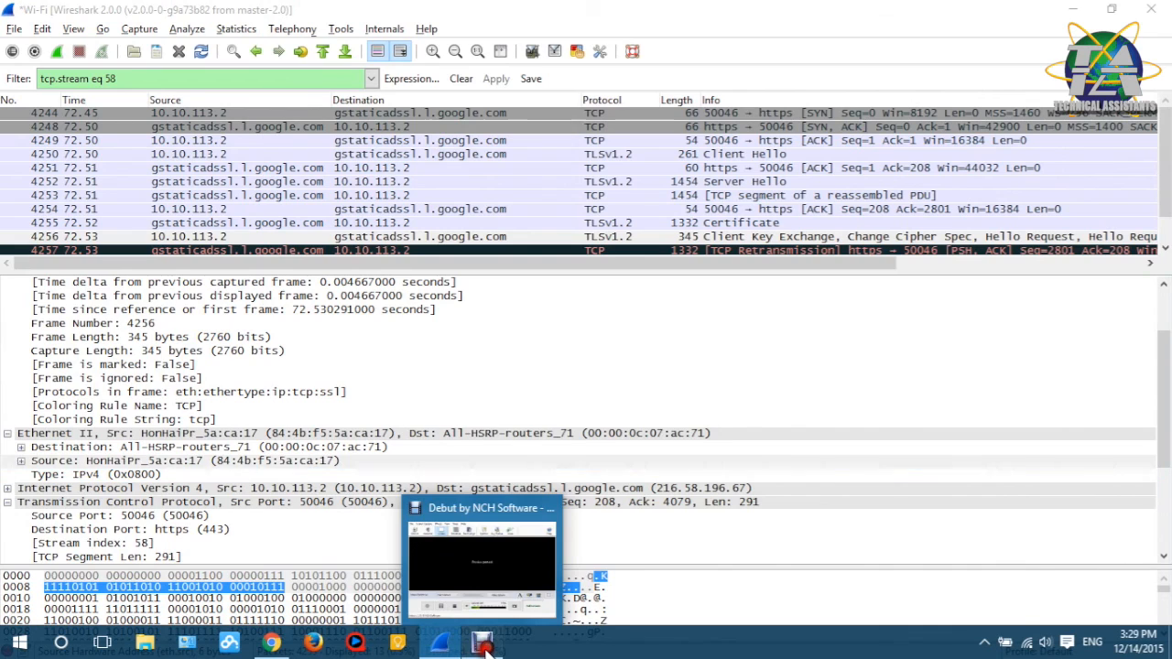